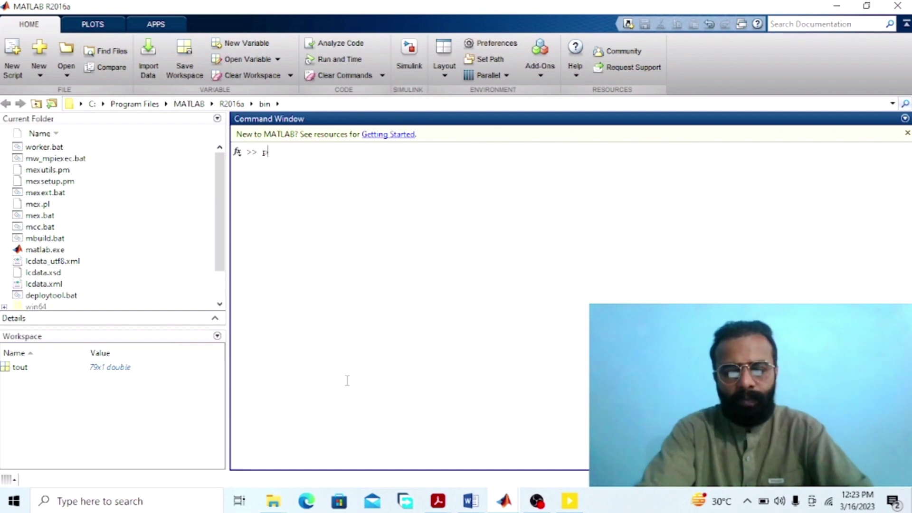
- Open the powerlib library and place a DC Voltage Source in the blank model
type("owerlib")
key("Return")
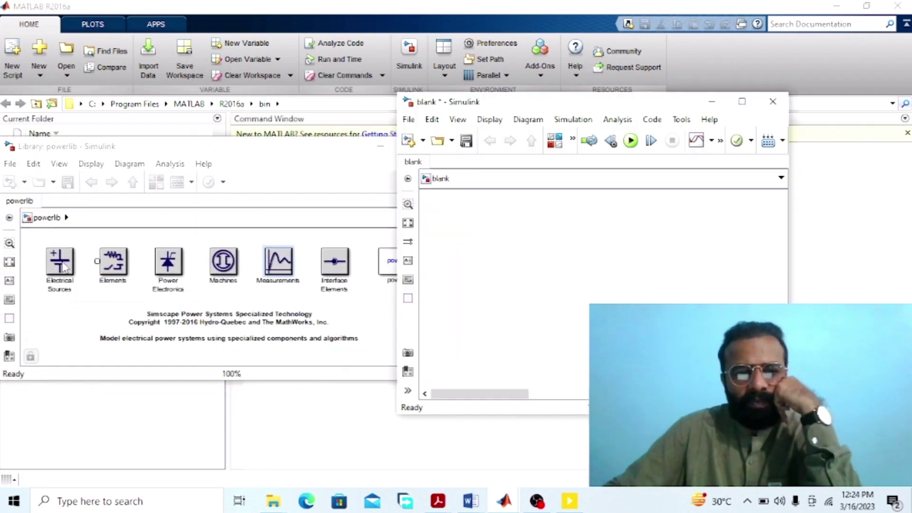
double_click(60, 264)
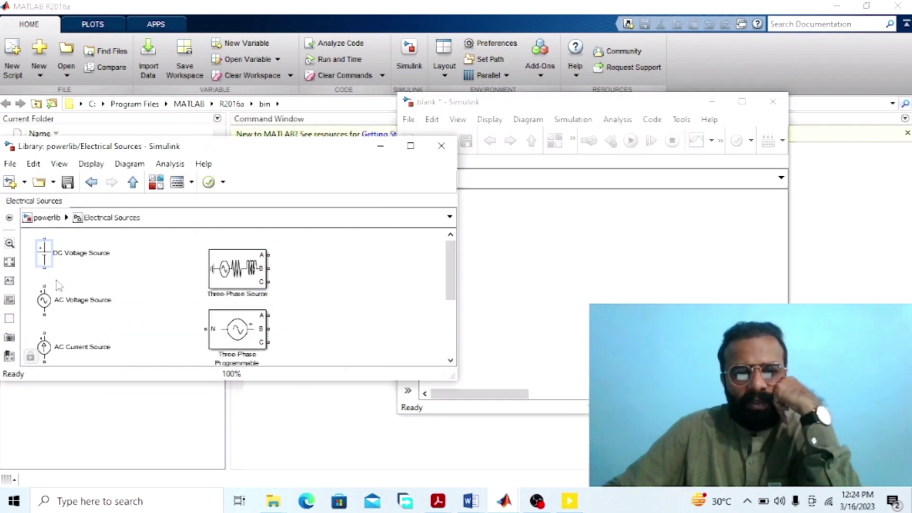
left_click_drag(43, 254, 525, 237)
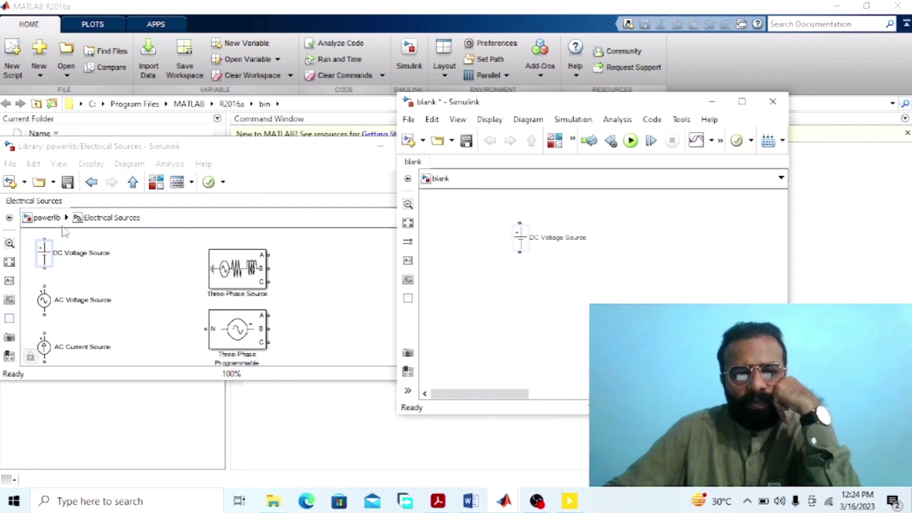
- Add a DC Machine block from the Machines sublibrary
left_click(133, 182)
double_click(218, 262)
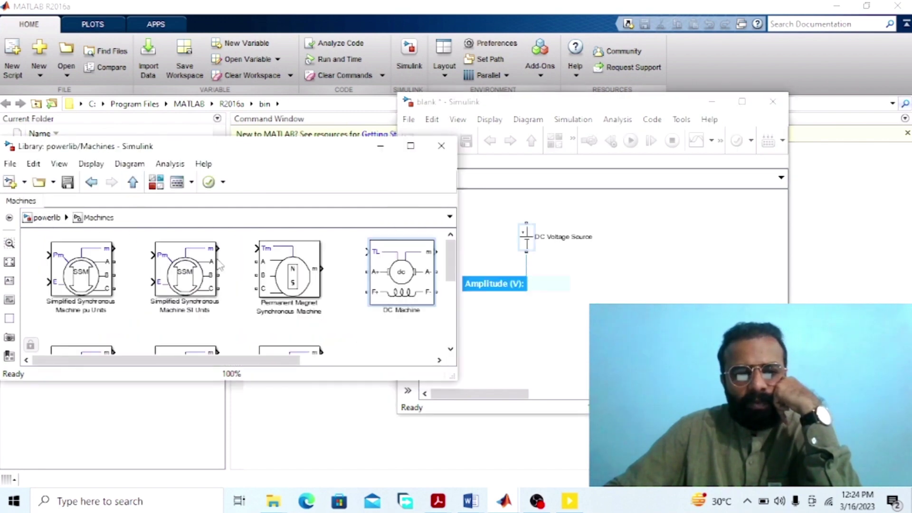
left_click_drag(405, 274, 660, 272)
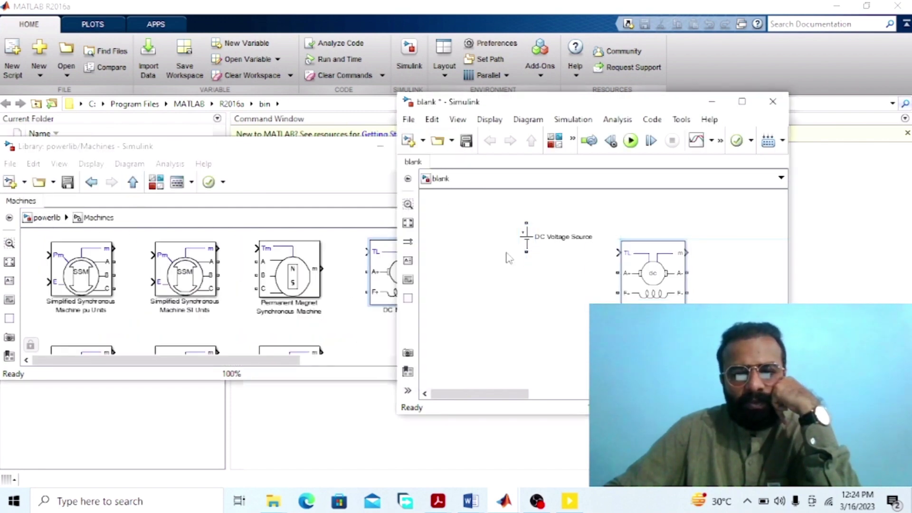
left_click(238, 159)
- Add Current Measurement and Voltage Measurement blocks from the Measurements sublibrary
left_click(131, 185)
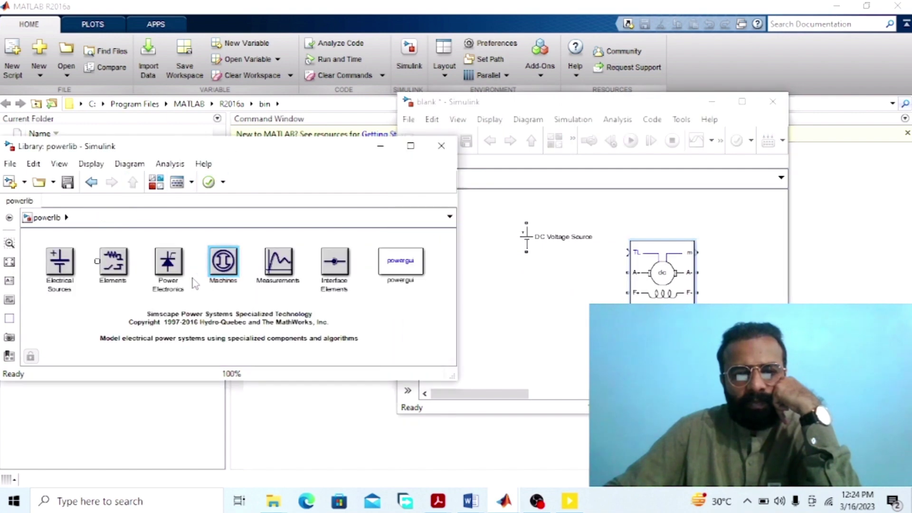
double_click(278, 266)
left_click_drag(69, 249, 539, 284)
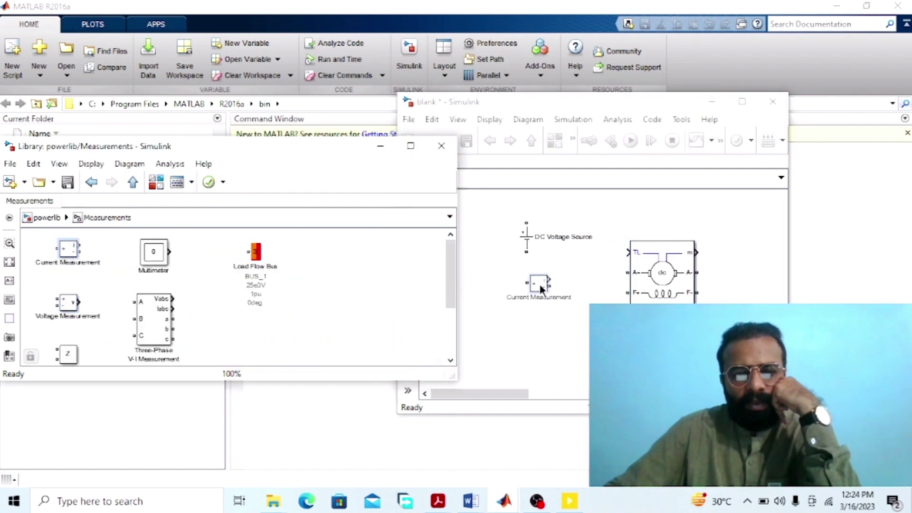
left_click_drag(69, 306, 546, 319)
- Open the Elements sublibrary and bring up the full Simulink Library Browser
left_click(133, 182)
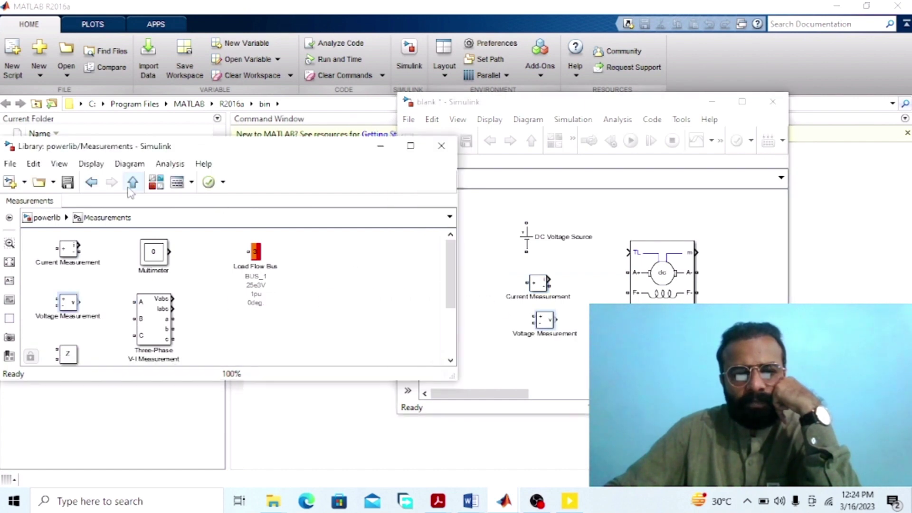
left_click(133, 182)
double_click(113, 266)
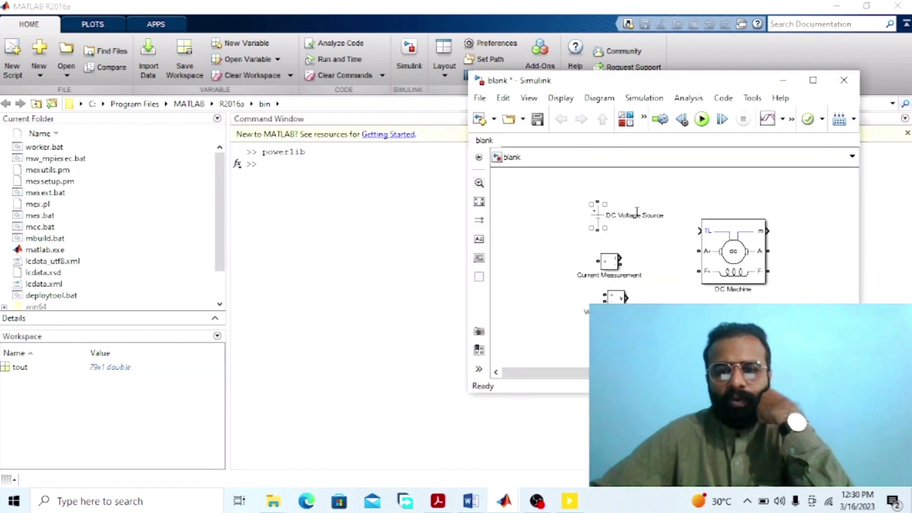
left_click(626, 119)
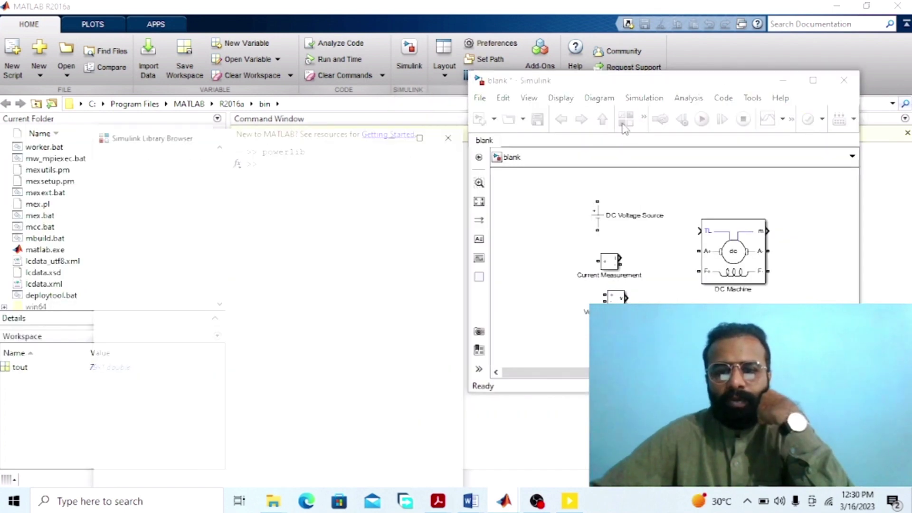
- Add Bus Selector, Constant, Gain and Product blocks to the model
left_click_drag(332, 172, 536, 220)
left_click_drag(264, 223, 534, 280)
left_click_drag(333, 297, 570, 340)
left_click(442, 433)
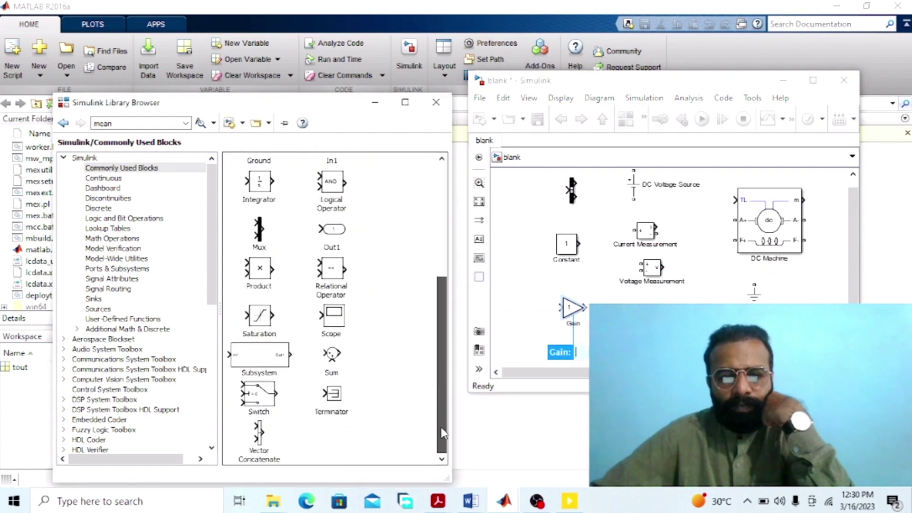
left_click(259, 271)
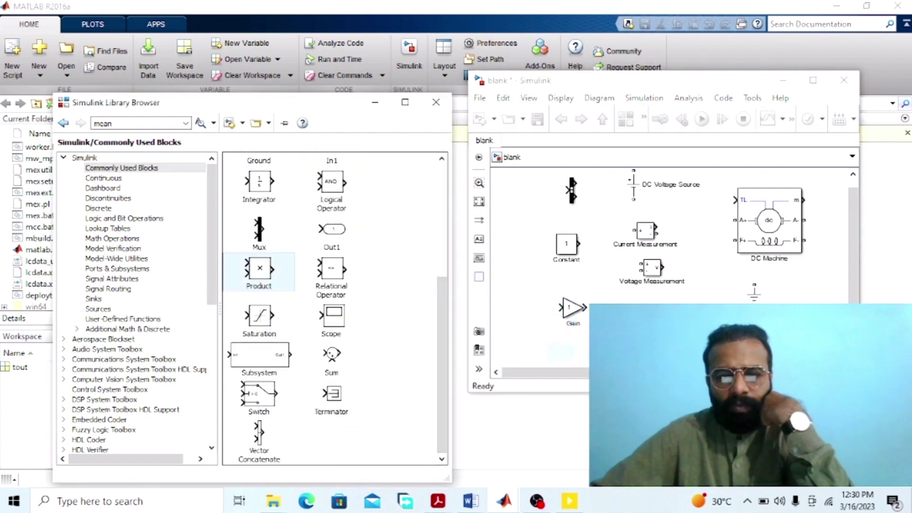
key("ctrl+i")
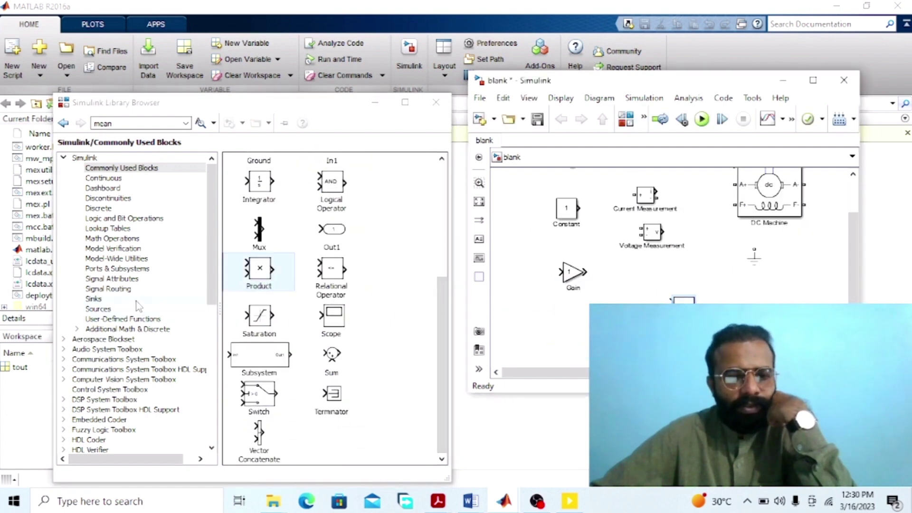
- Add a Display block from Sinks and rename the machine 'DC Shunt Motor'
left_click(136, 299)
left_click_drag(258, 171, 794, 318)
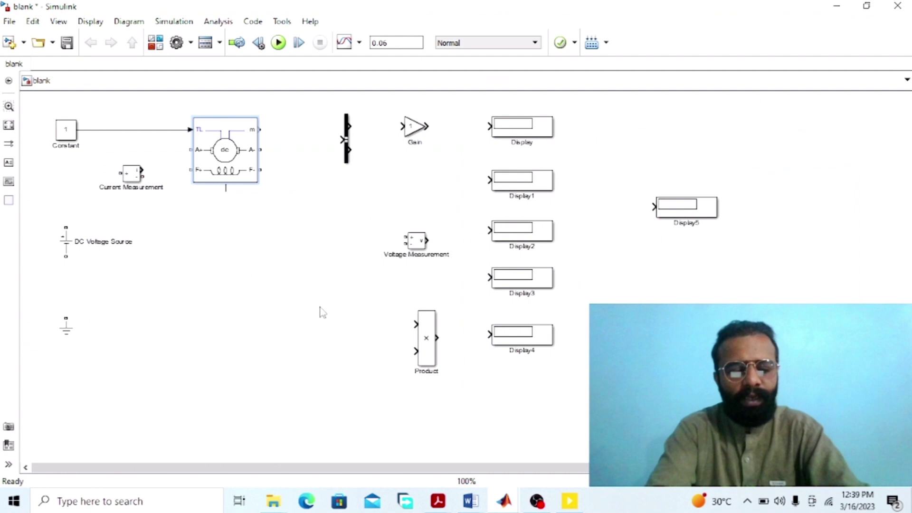
type("DC Shunt Motor")
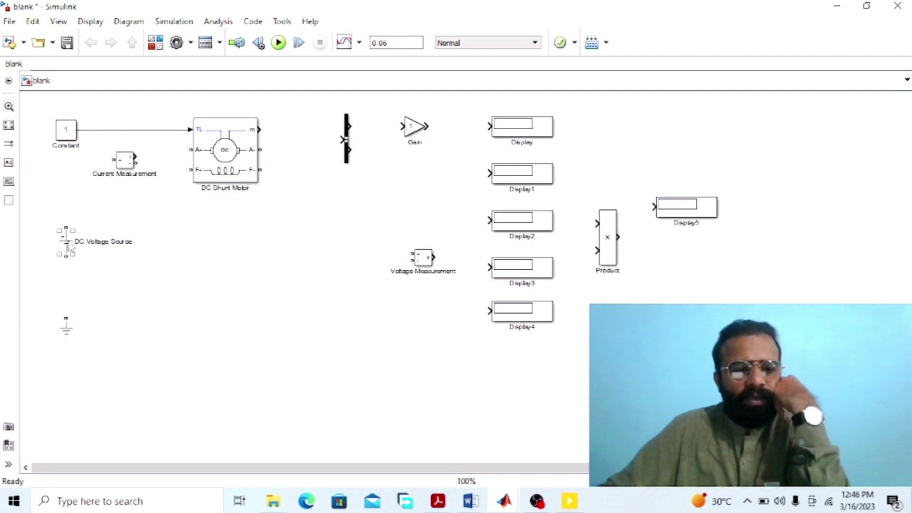
- Wire the source's + terminal to Current Measurement and return the motor's A- to the source's negative terminal
left_click(257, 162)
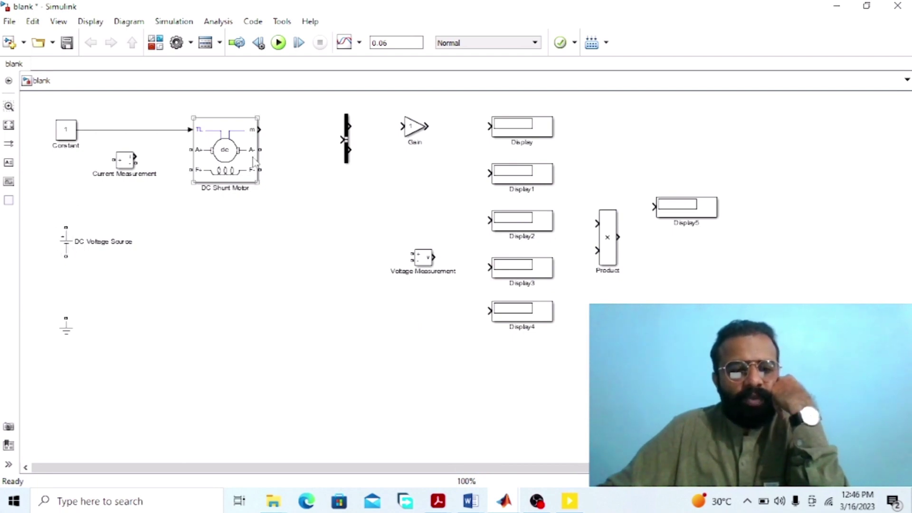
left_click(295, 205)
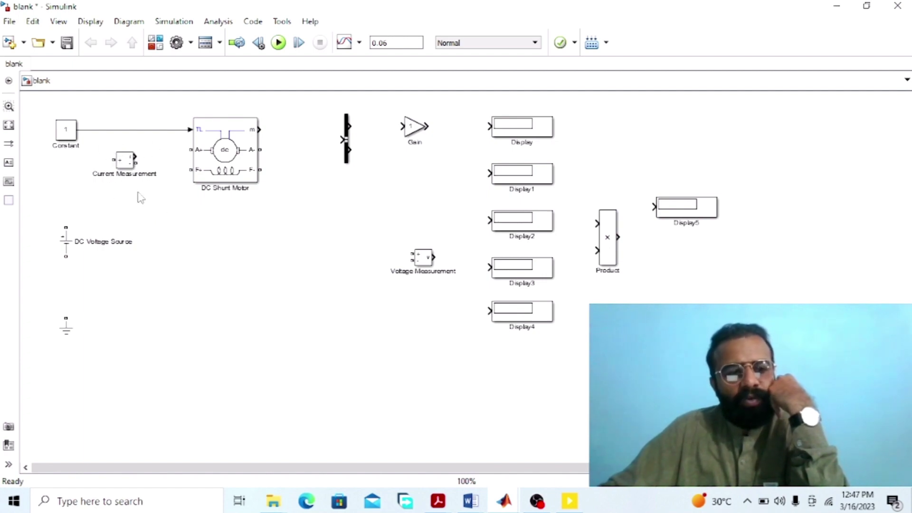
left_click_drag(66, 227, 190, 150)
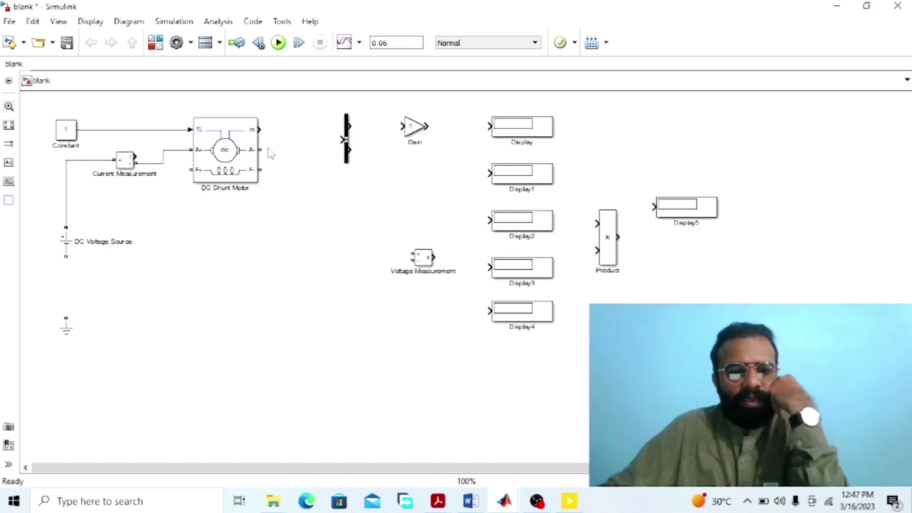
left_click_drag(259, 149, 66, 257)
mouse_move(67, 327)
left_mouse_down()
mouse_move(76, 366)
mouse_move(92, 373)
mouse_move(82, 302)
left_mouse_up()
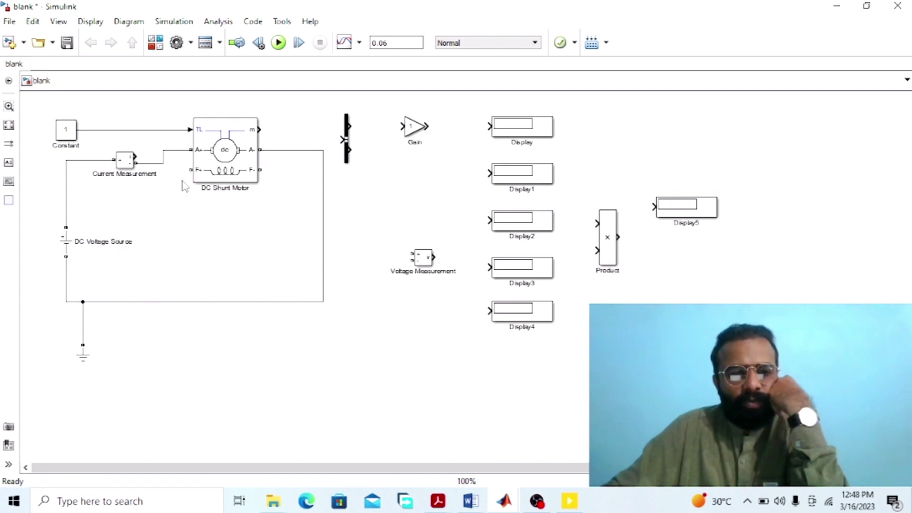
- Connect F+ and F- across the armature wires and show Current Measurement on a 'Line Current (IL)' display
left_click_drag(187, 170, 172, 151)
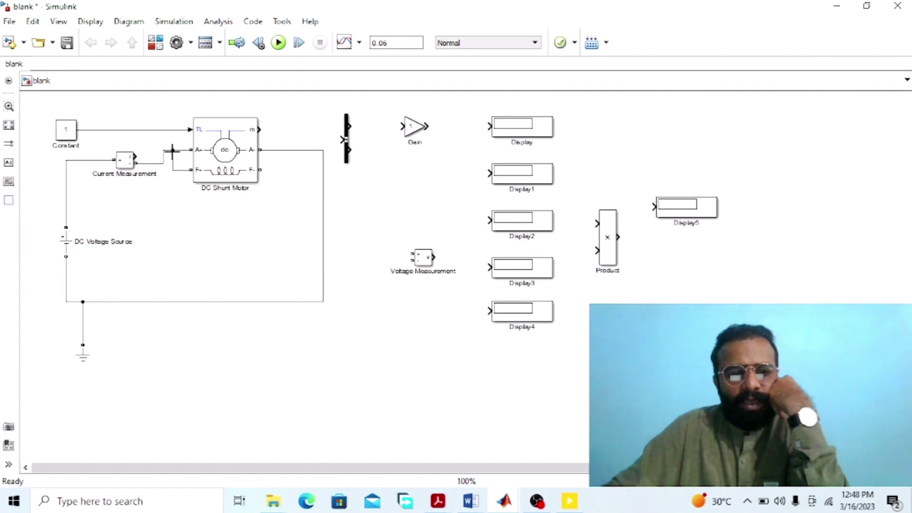
left_click_drag(260, 169, 286, 150)
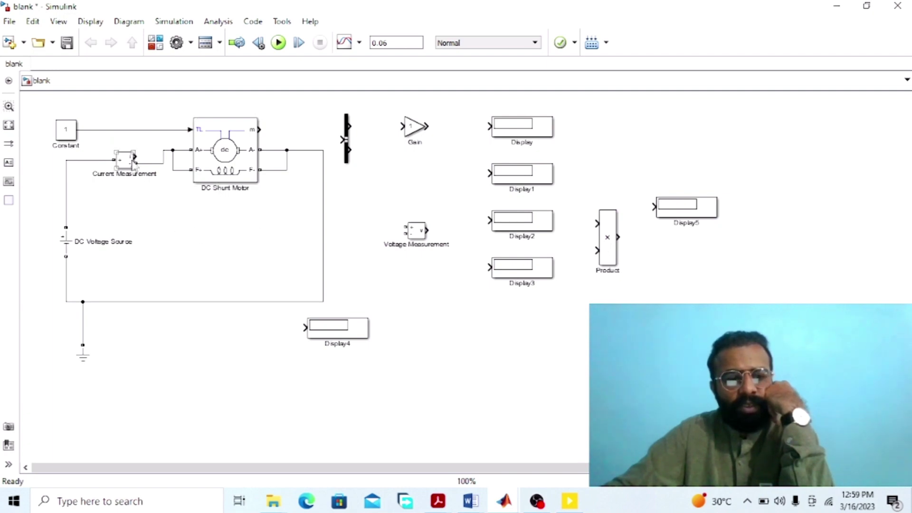
left_click_drag(136, 157, 303, 328)
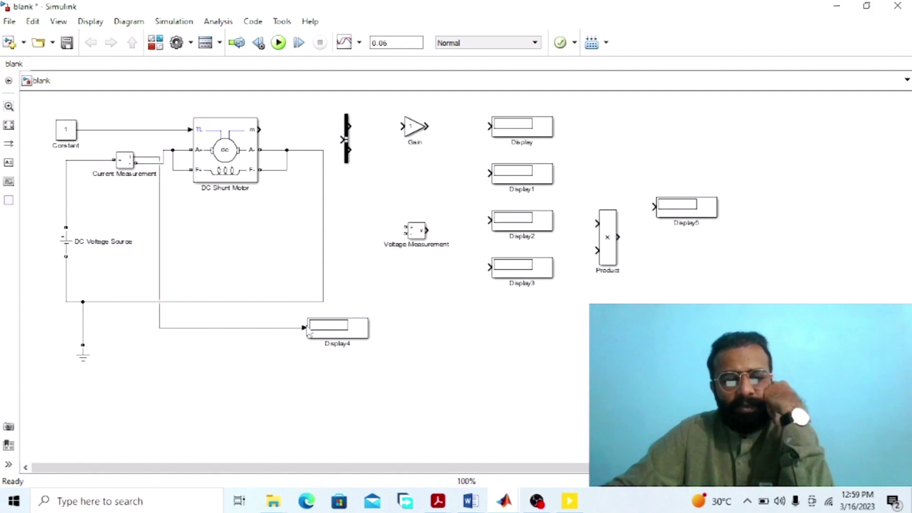
type("Line")
type("Current (")
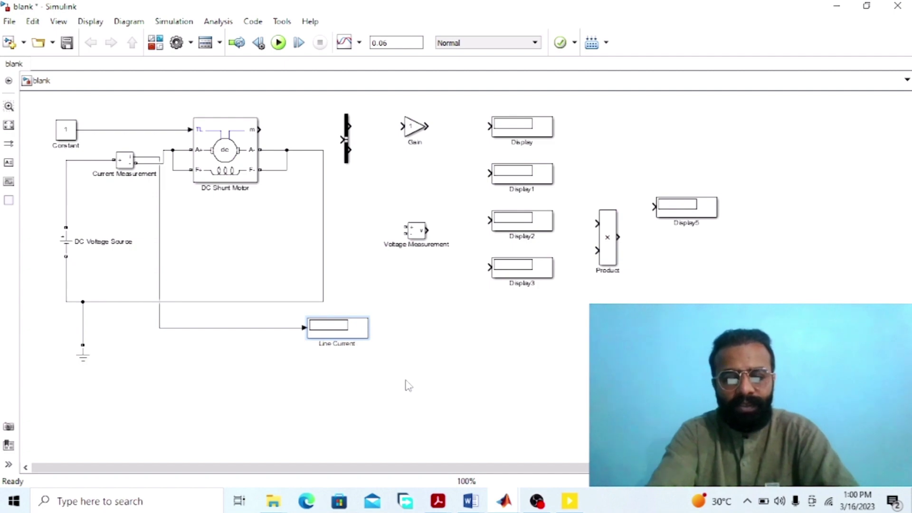
type("IL")
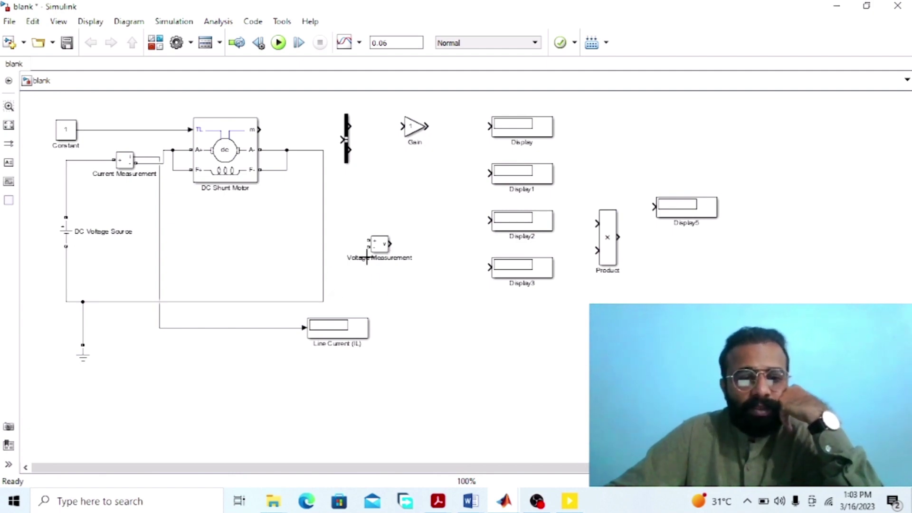
- Wire Voltage Measurement across the source and show its output on a 'Supply Voltage (V)' display
left_click(224, 160)
left_click_drag(368, 241, 67, 204)
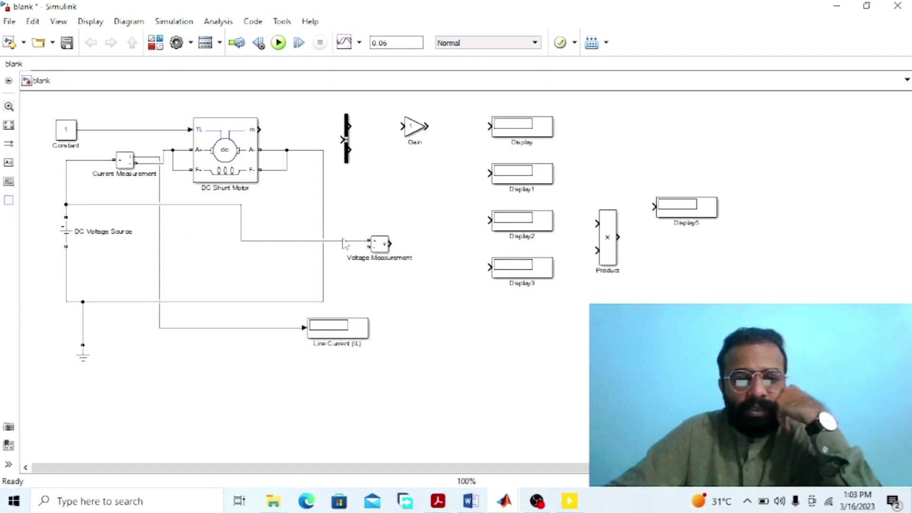
left_click_drag(369, 246, 66, 272)
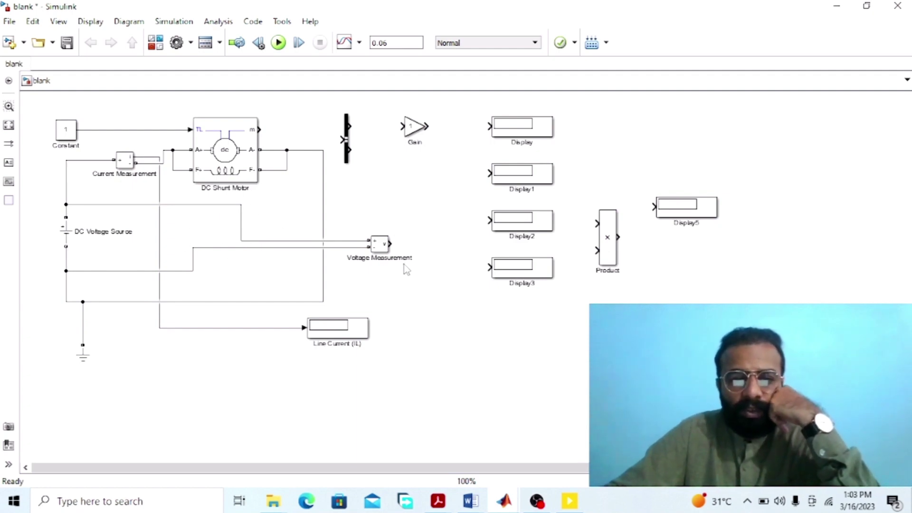
mouse_move(391, 244)
left_mouse_down()
mouse_move(433, 263)
mouse_move(493, 267)
left_mouse_up()
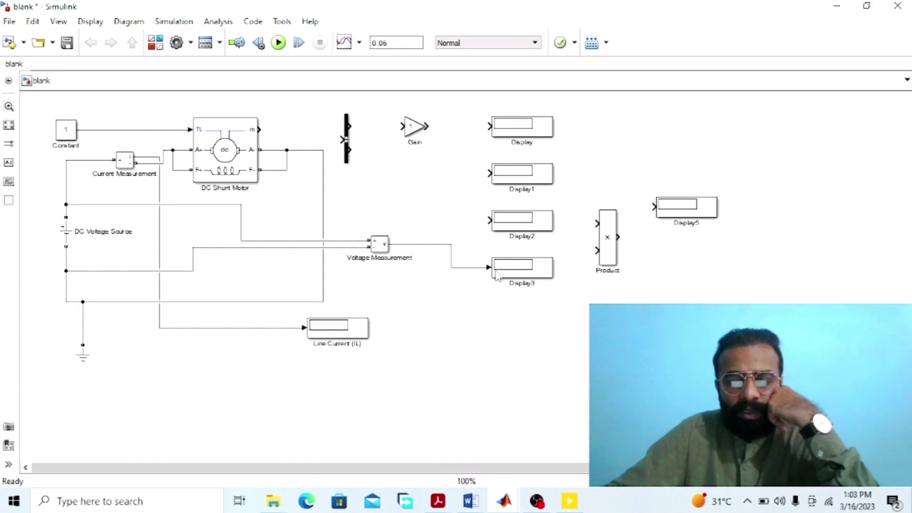
left_click(531, 283)
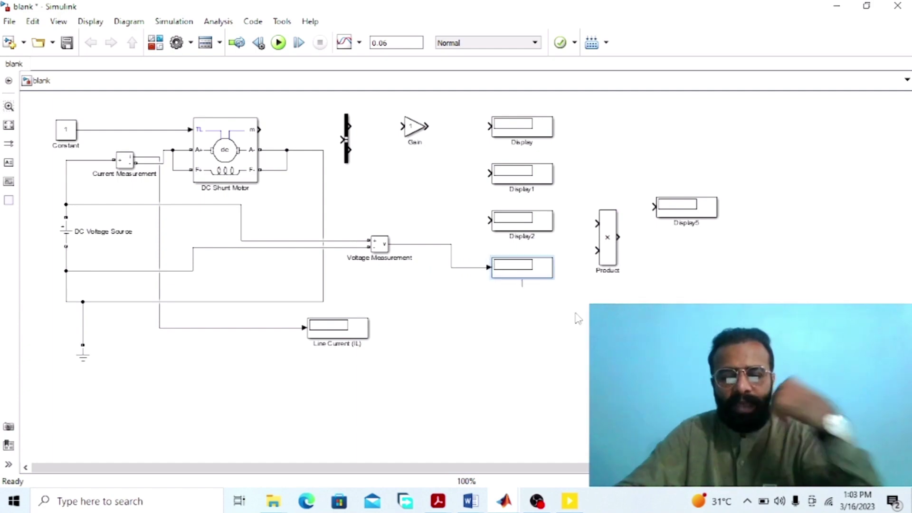
type("Supply Vol")
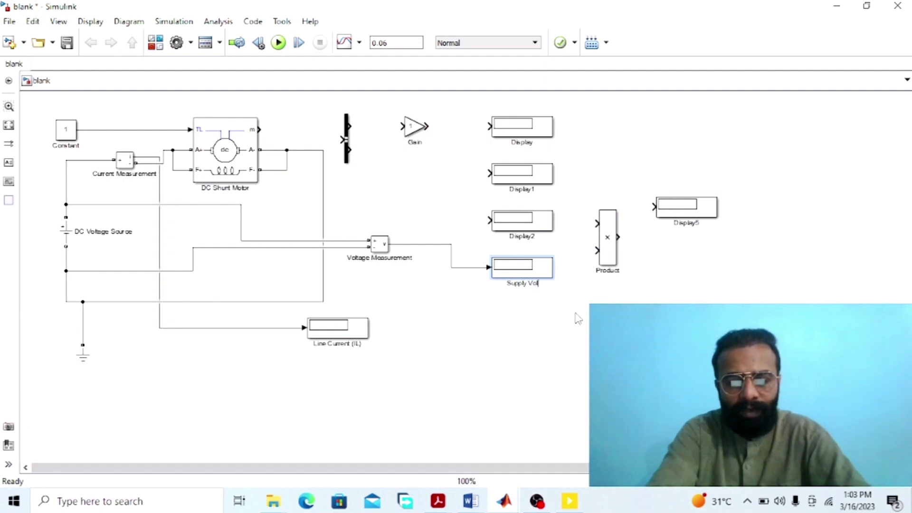
type("tage (V)")
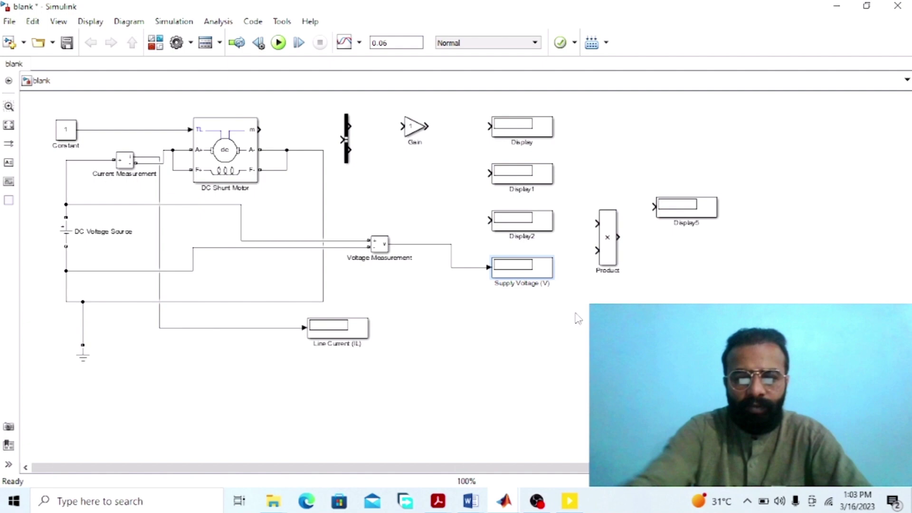
left_click(578, 318)
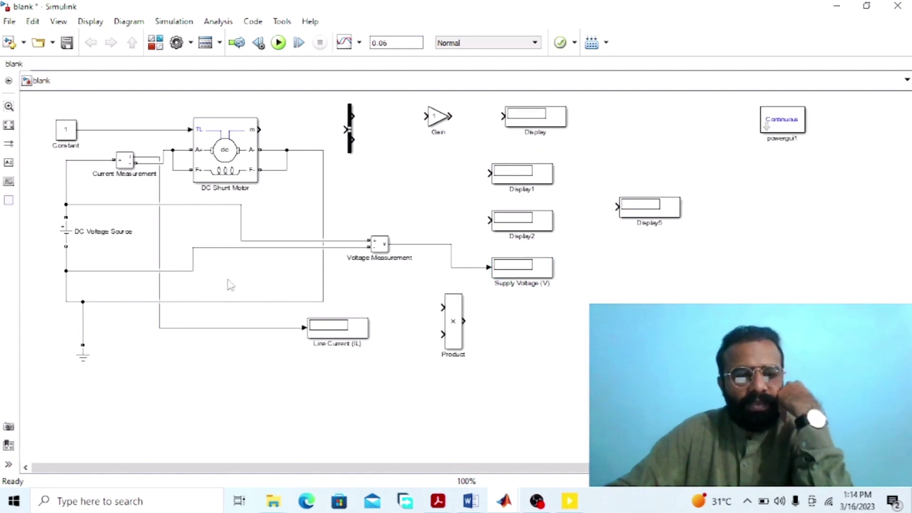
double_click(241, 165)
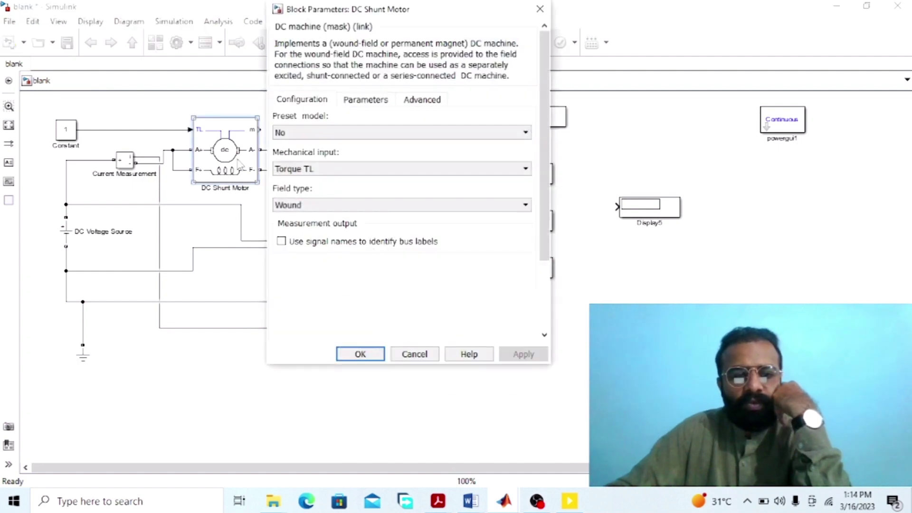
left_click(316, 171)
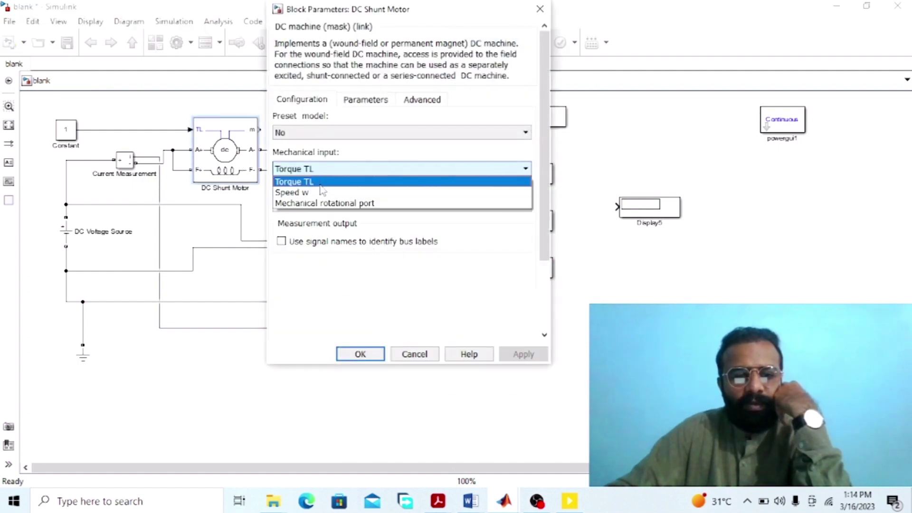
left_click(320, 182)
left_click(518, 358)
left_click(360, 353)
left_click(343, 396)
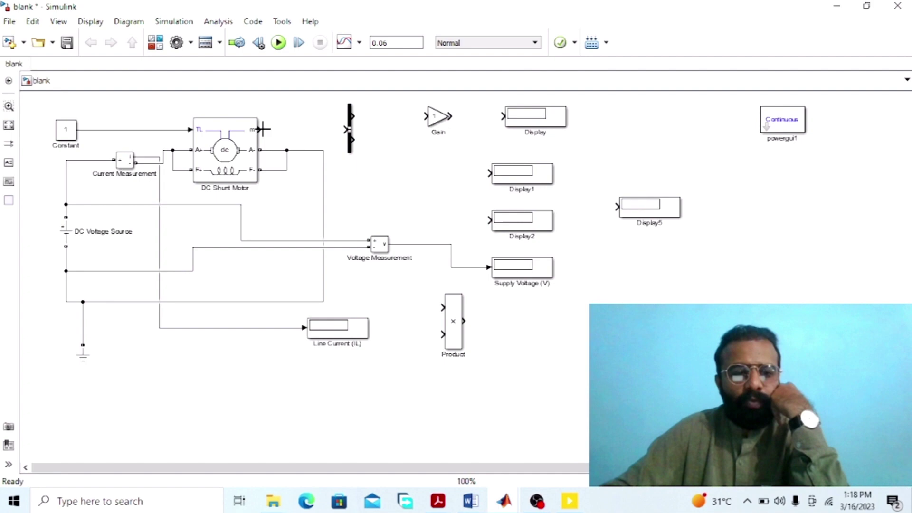
- Connect the motor's m output to the Bus Selector and select Speed wm, Armature current ia and Field current if
left_click_drag(263, 129, 349, 129)
double_click(349, 143)
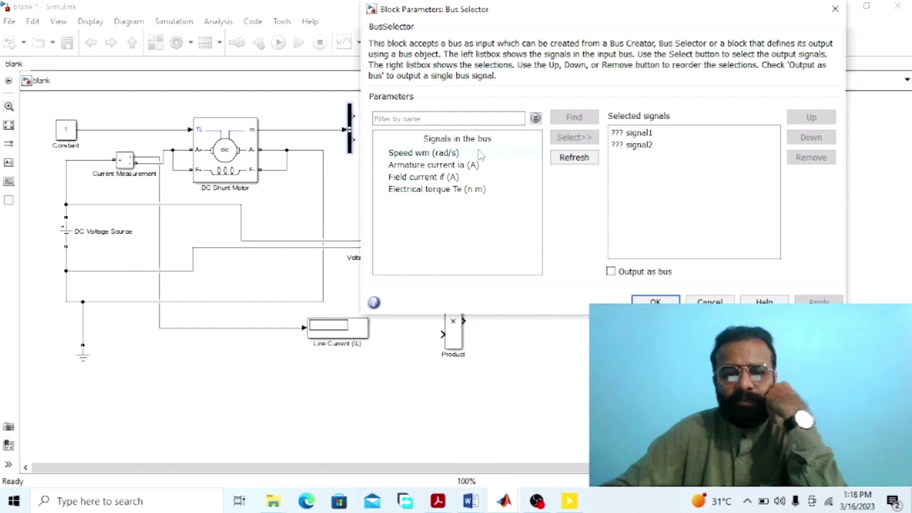
left_click(480, 153)
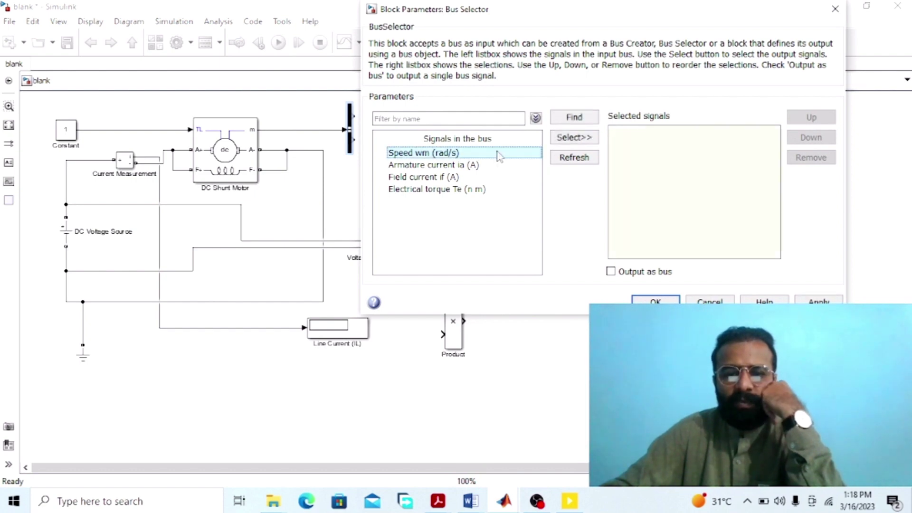
left_click(569, 138)
left_click(489, 167)
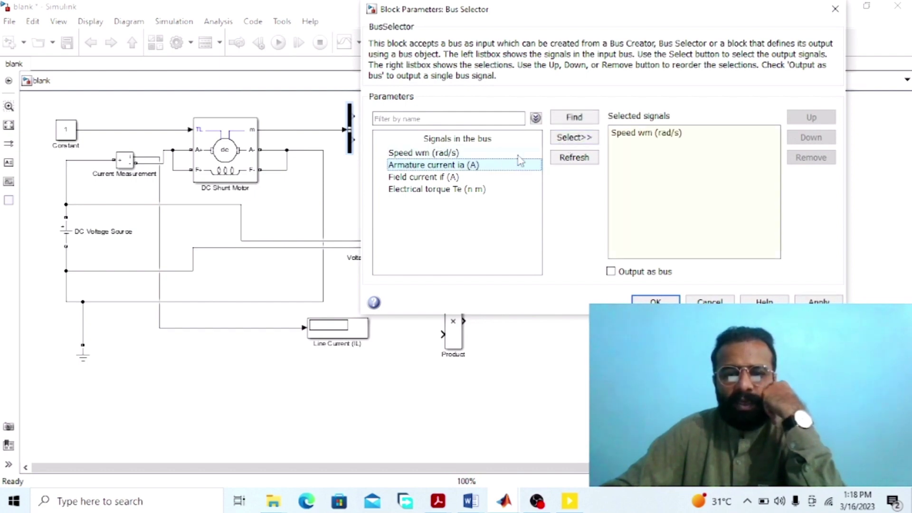
left_click(562, 139)
left_click(496, 177)
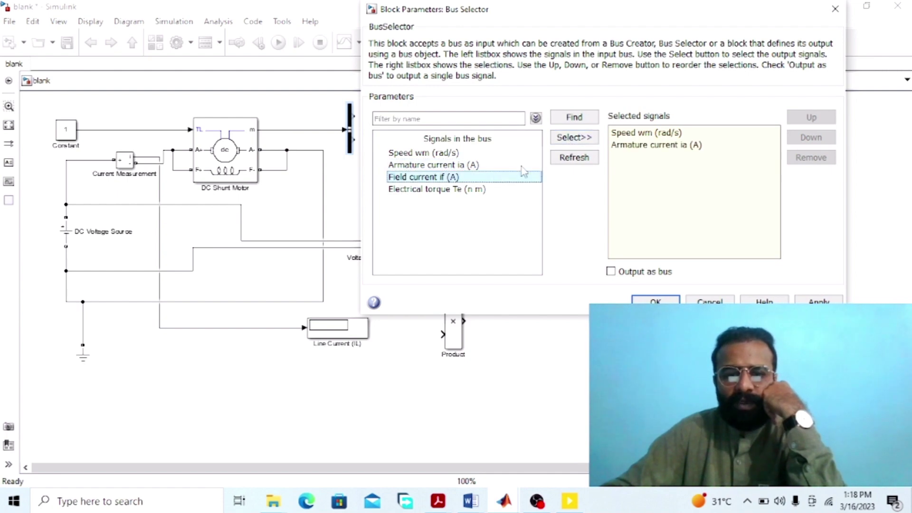
left_click(572, 138)
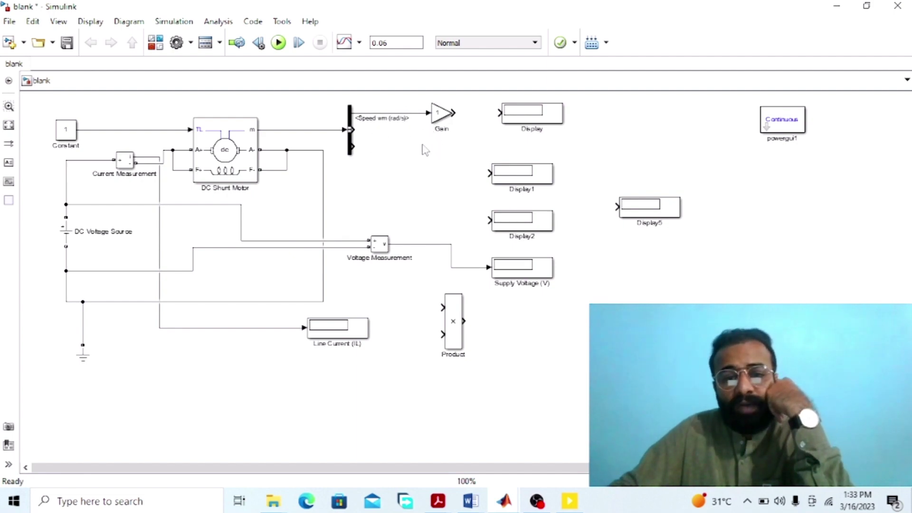
- Rename the gain 'RPS - RPM' and wire it to a display labelled 'Speed (RPM)'
left_click(434, 109)
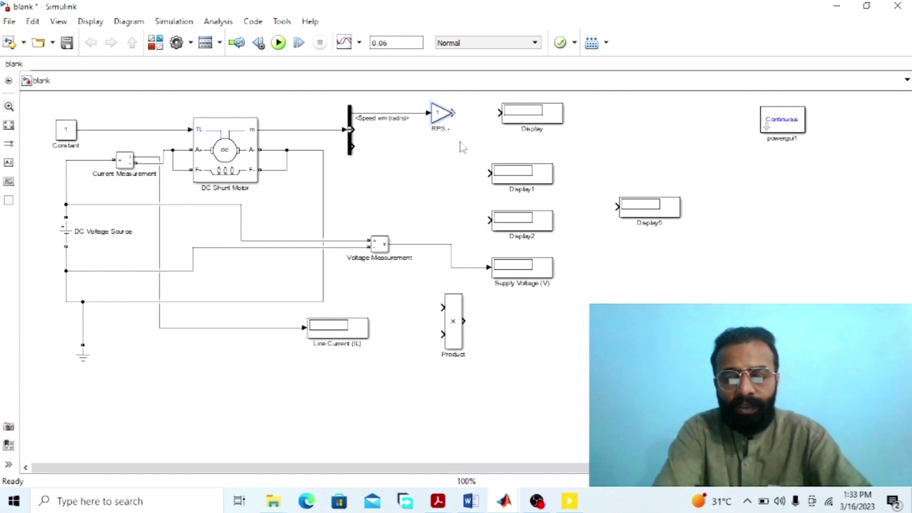
type("PM")
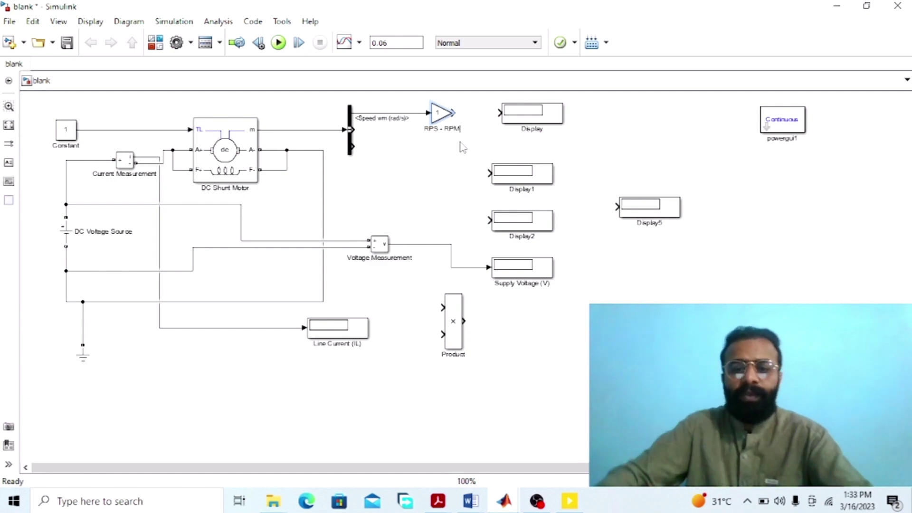
left_click(532, 113, "ctrl")
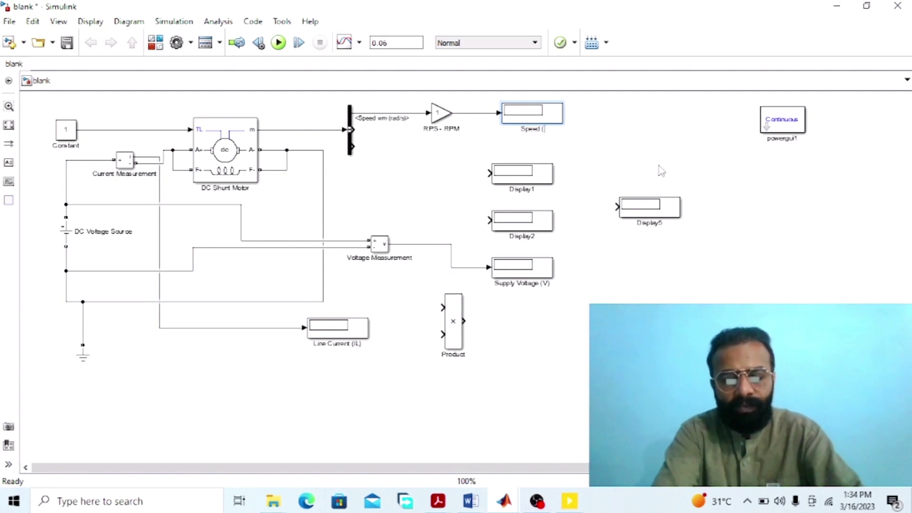
type("RPM")
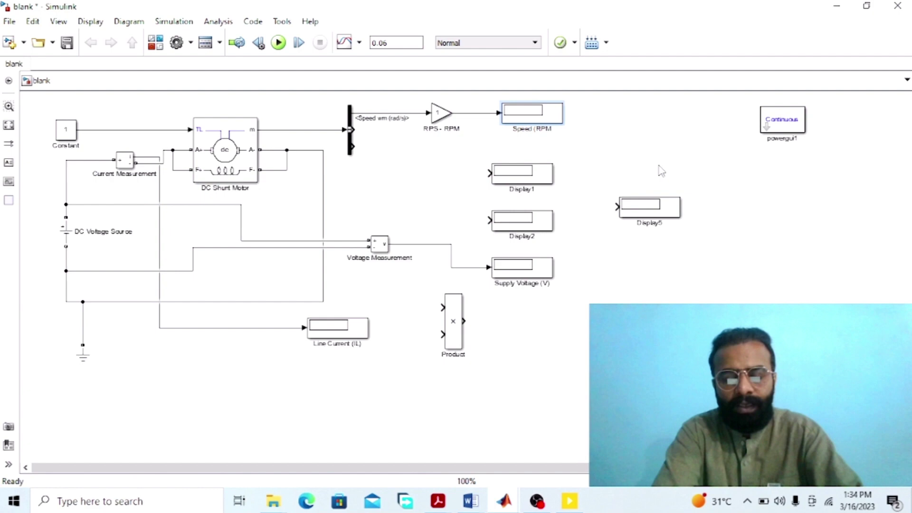
type(")")
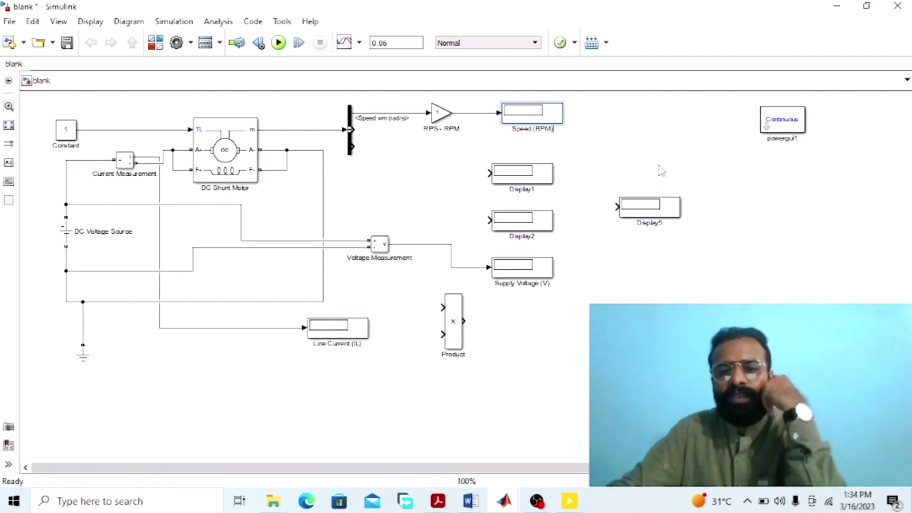
left_click(662, 171)
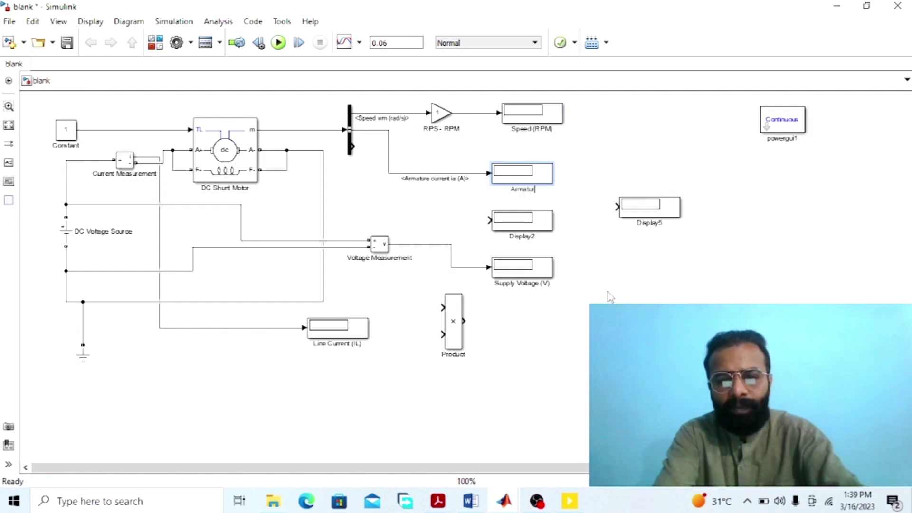
- Label the two current displays 'Armature Current (IA)' and 'Field Current (IF)'
type("Current")
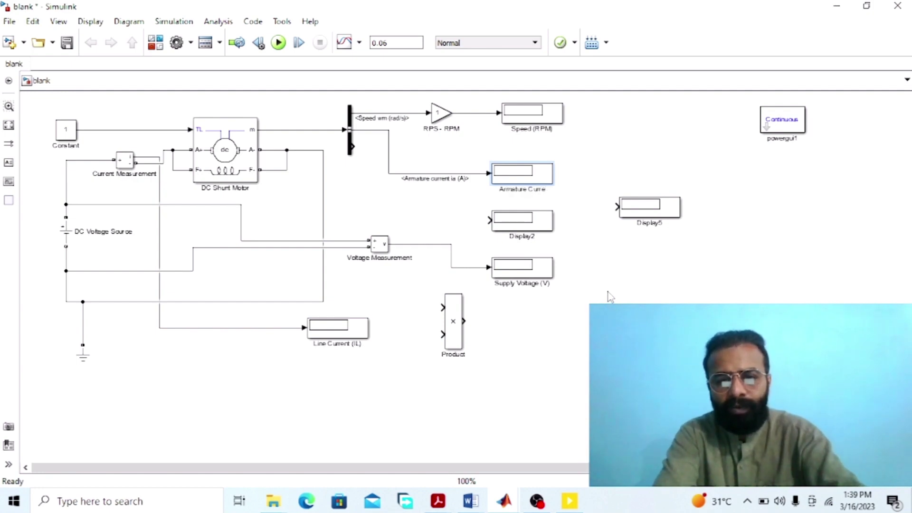
type(" (IA)")
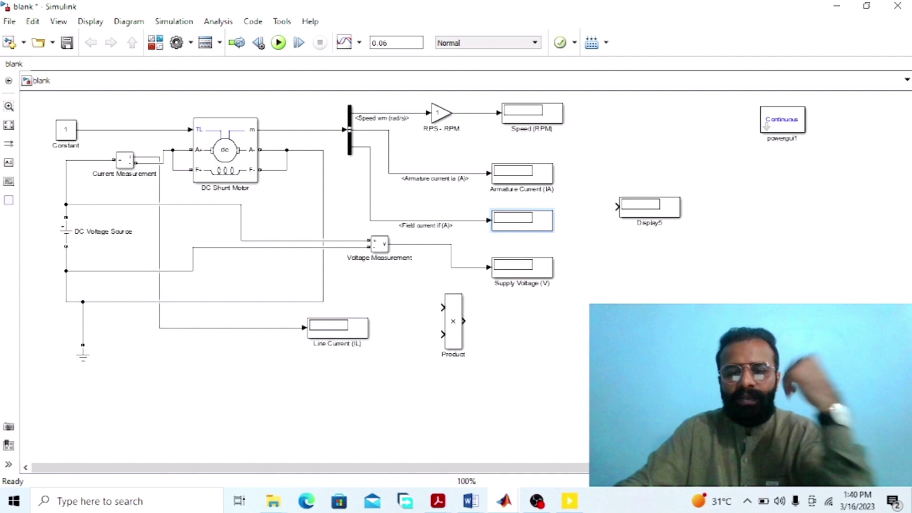
type("Field")
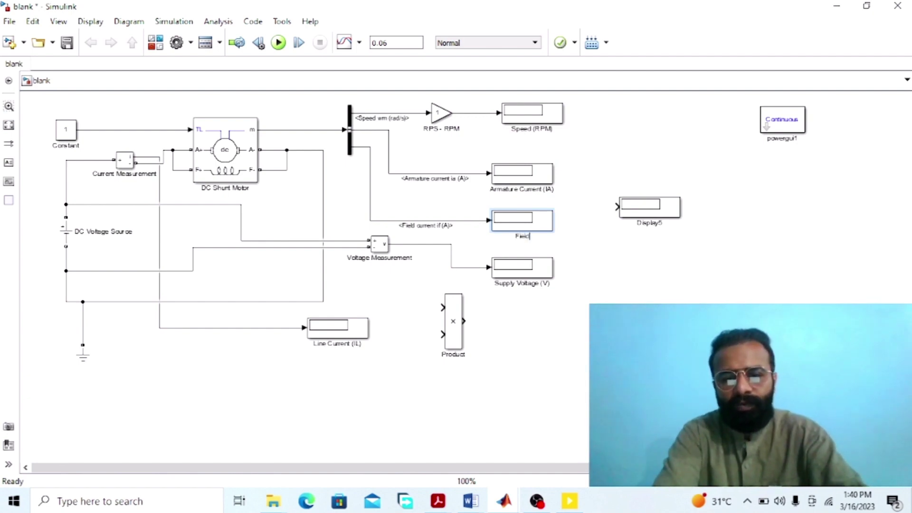
type(" Current")
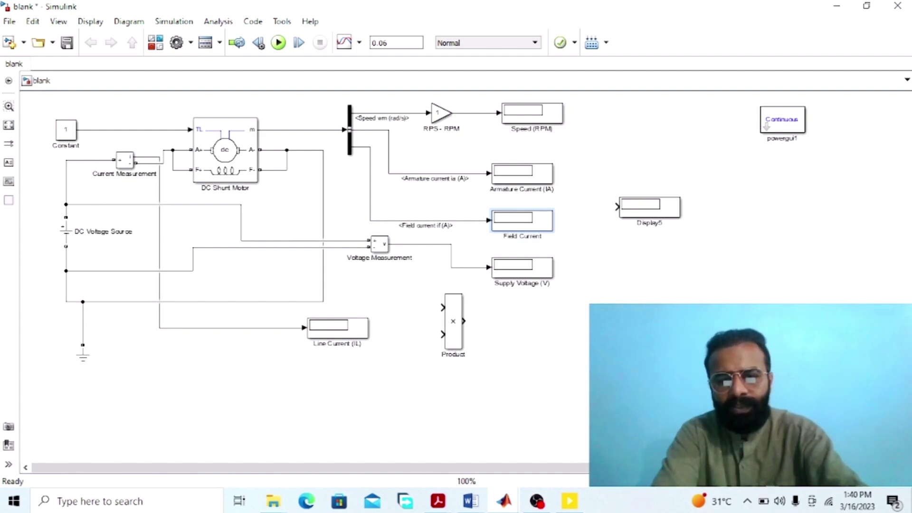
type(" (IF)")
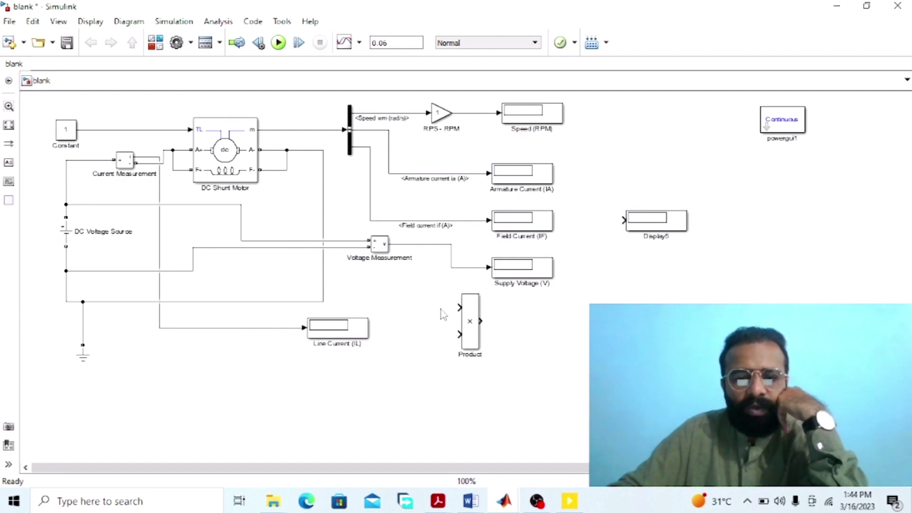
- Wire the measured supply voltage and line current into the product block's two inputs
left_click(327, 336)
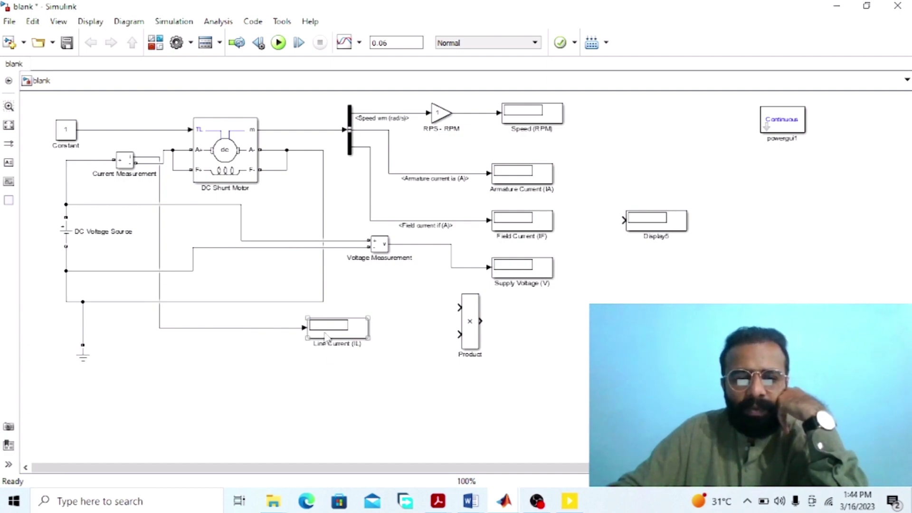
left_click(447, 348)
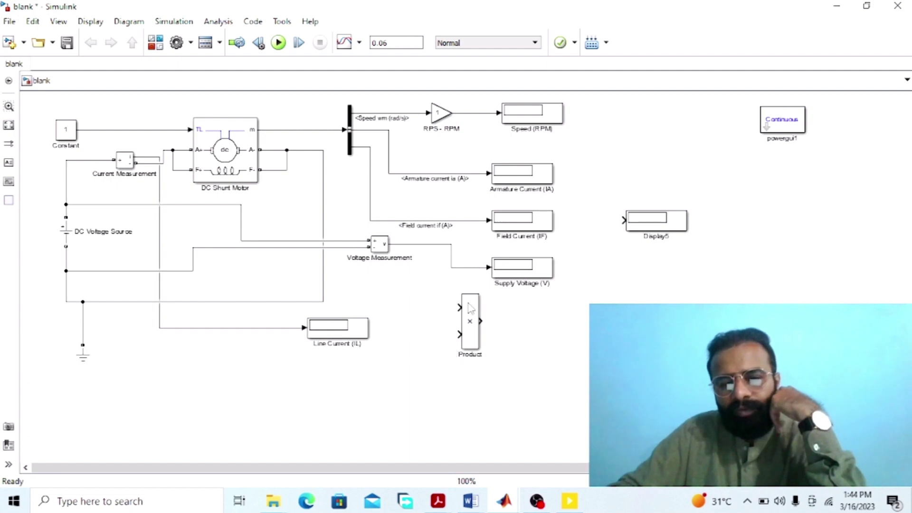
left_click(478, 326)
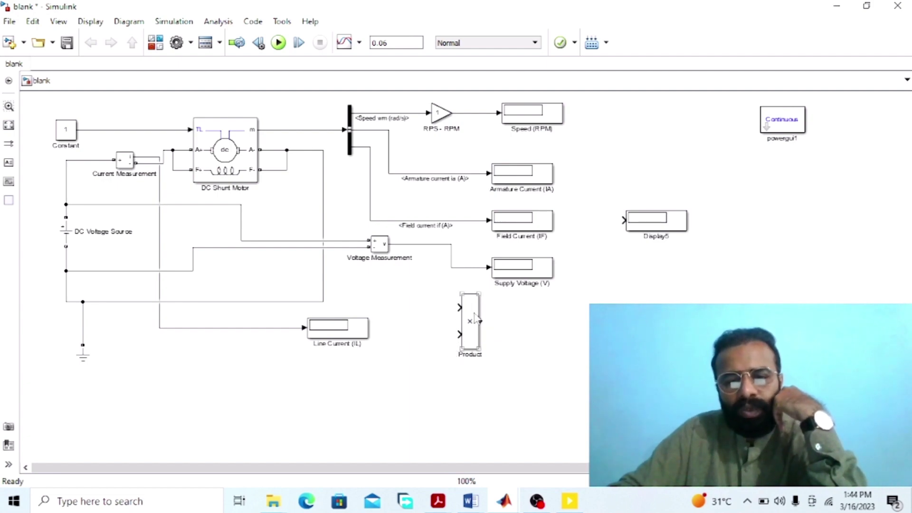
left_click(168, 257)
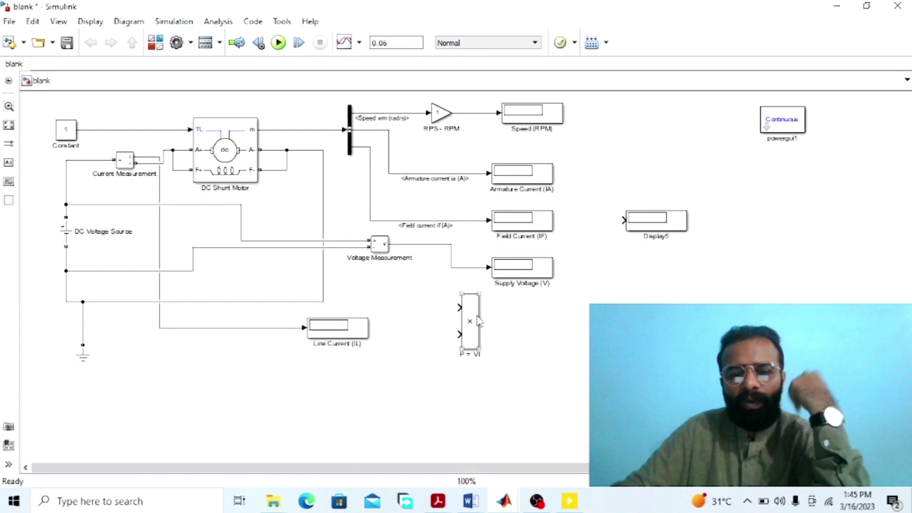
left_click_drag(459, 307, 424, 245)
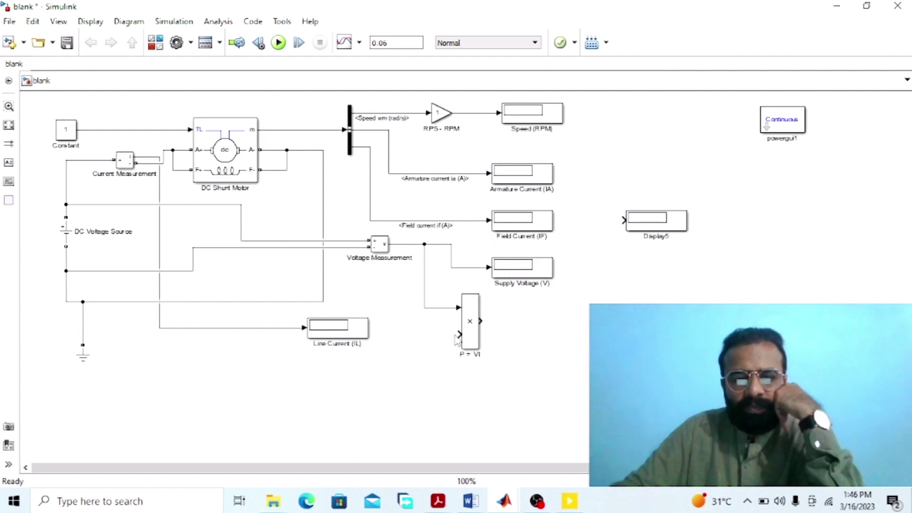
mouse_move(458, 334)
left_mouse_down()
mouse_move(424, 335)
mouse_move(405, 377)
mouse_move(322, 369)
mouse_move(270, 340)
mouse_move(267, 328)
left_mouse_up()
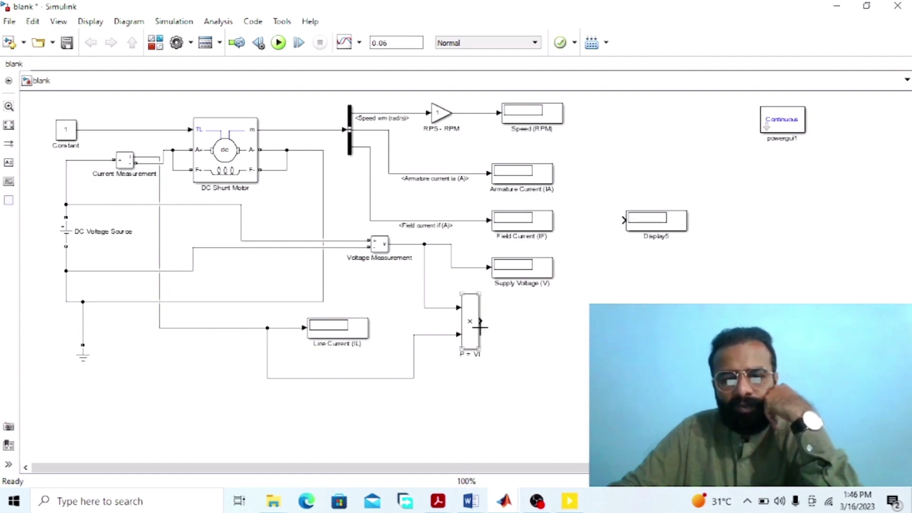
- Connect the P = VI output to Display5 and rename it 'Power'
left_click(496, 279)
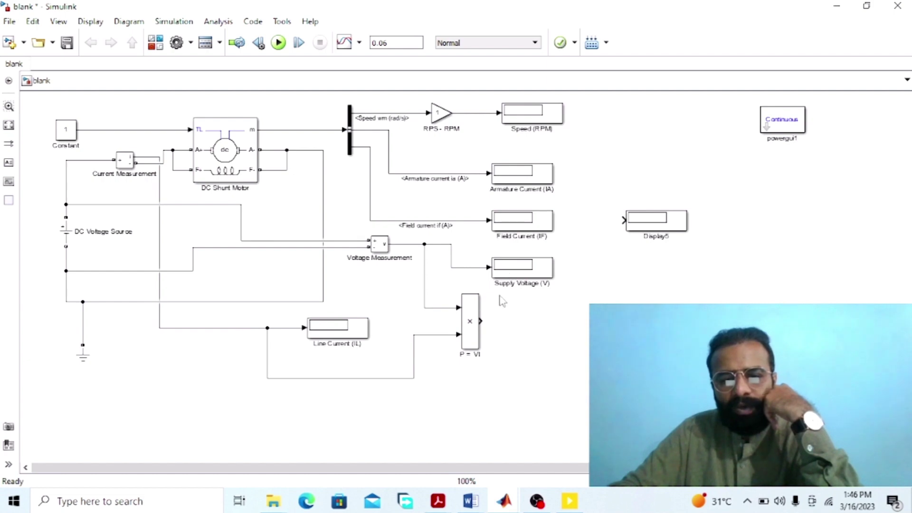
left_click(336, 322)
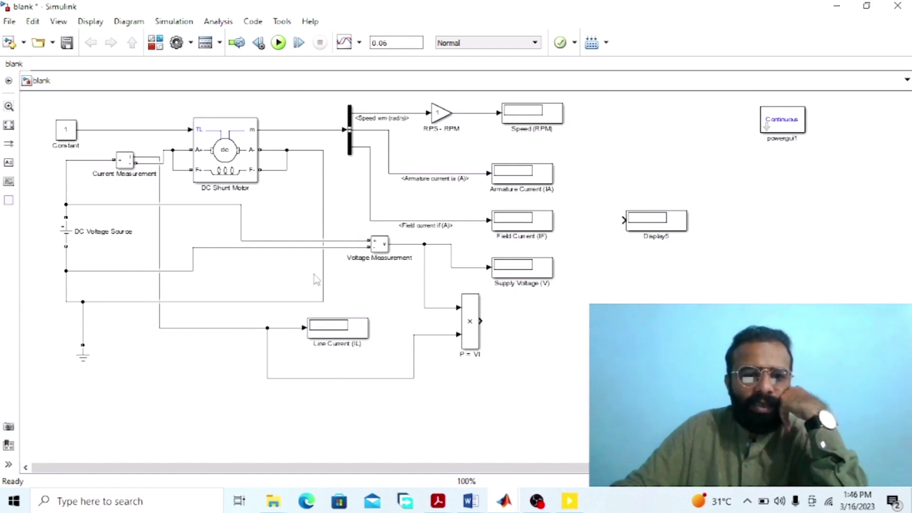
left_click(254, 209)
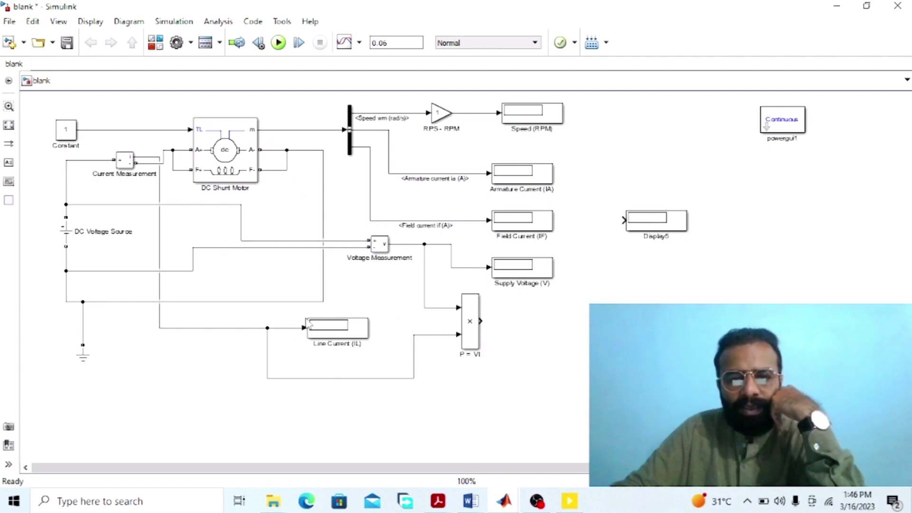
left_click(539, 185)
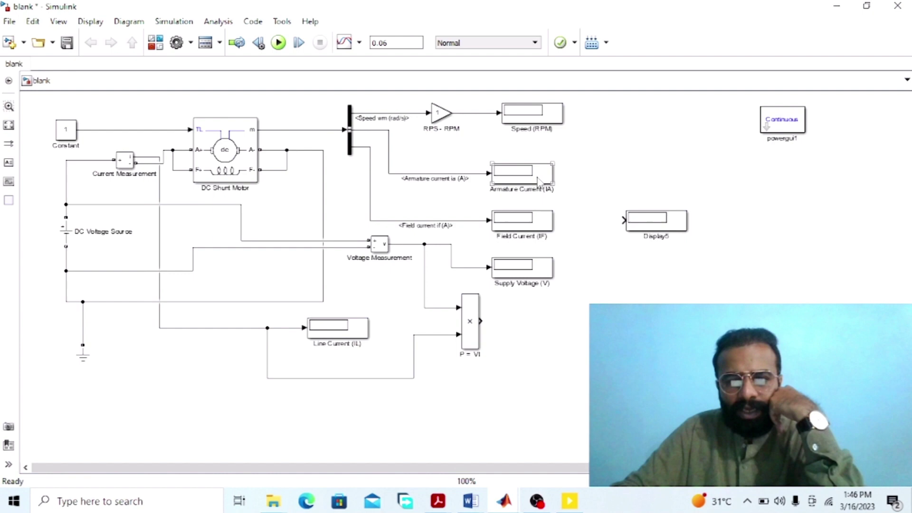
left_click(541, 233)
left_click(470, 323)
left_click(656, 223, "ctrl")
type("Power")
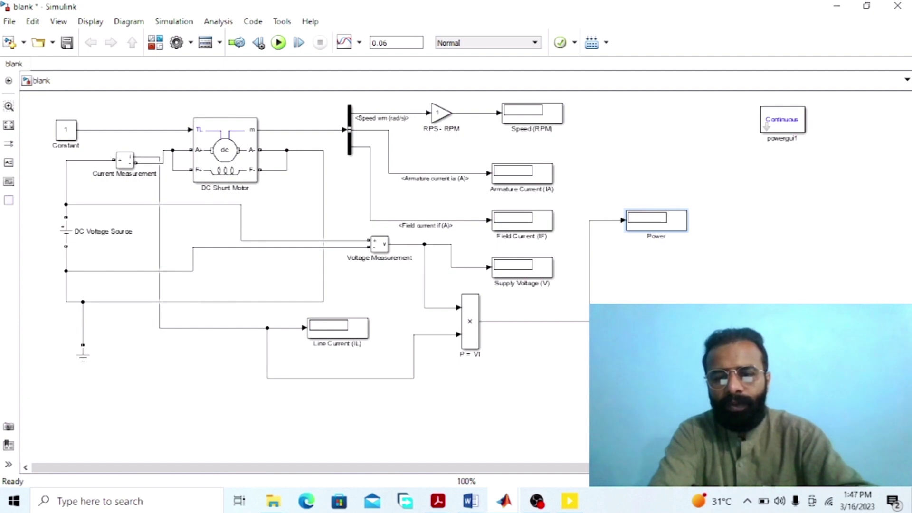
key("Escape")
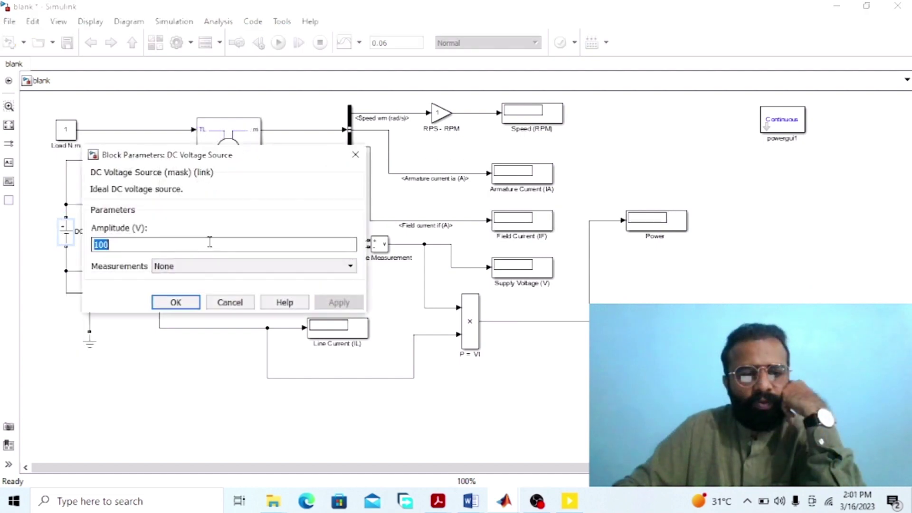
- Set the DC Voltage Source amplitude to 240 V
type("240")
key("Return")
left_click(236, 284)
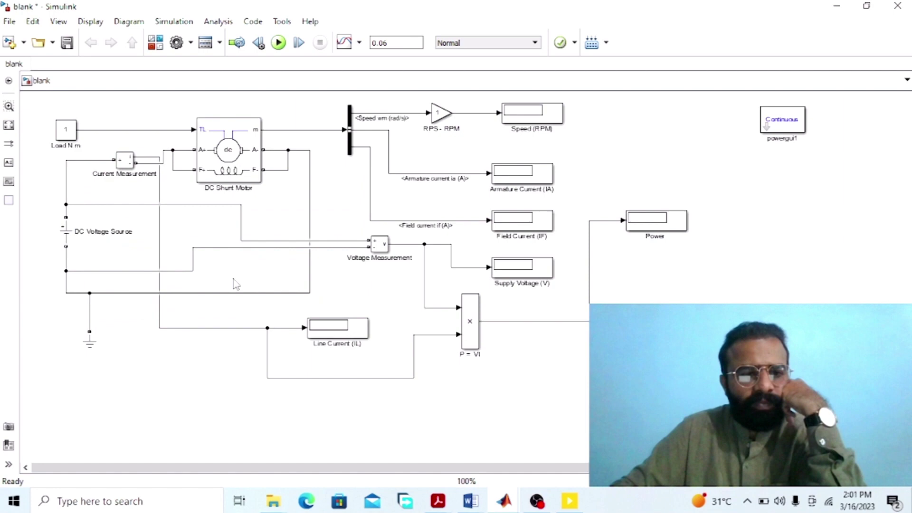
- Set the Load N m constant torque value to 10
key("Tab")
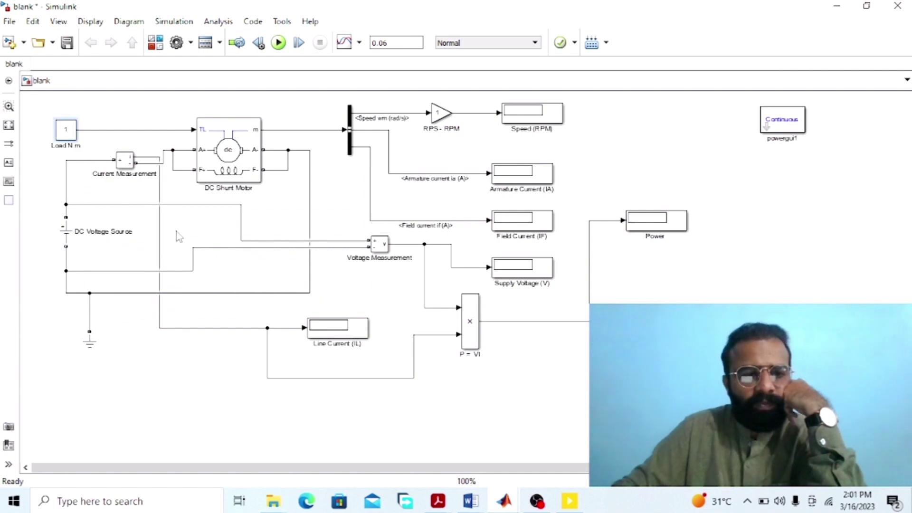
double_click(72, 132)
type("10")
key("Return")
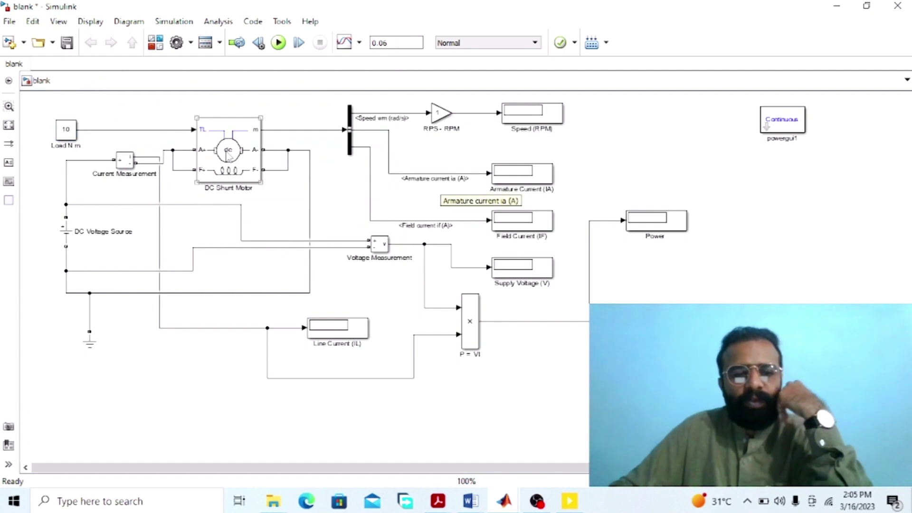
left_click(280, 185)
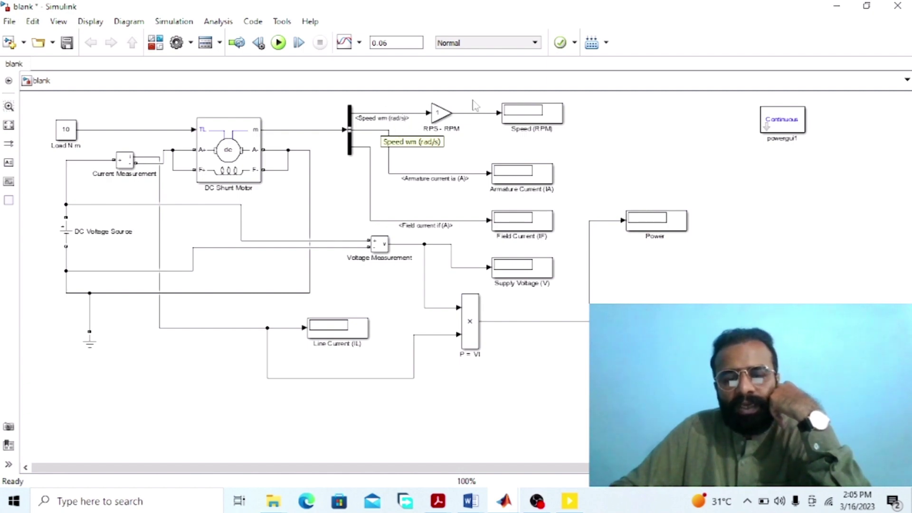
- Enter 9.55 as the RPS - RPM Gain block value and confirm it
left_click(442, 132)
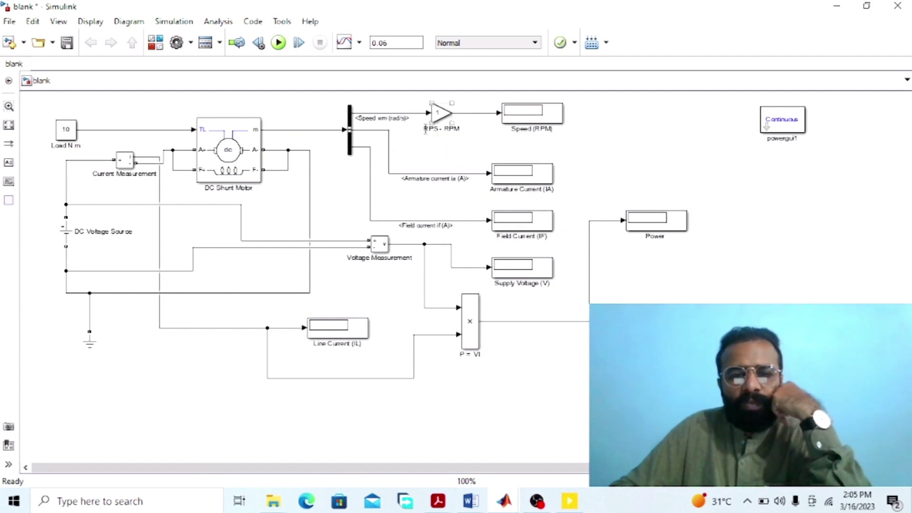
left_click(457, 147)
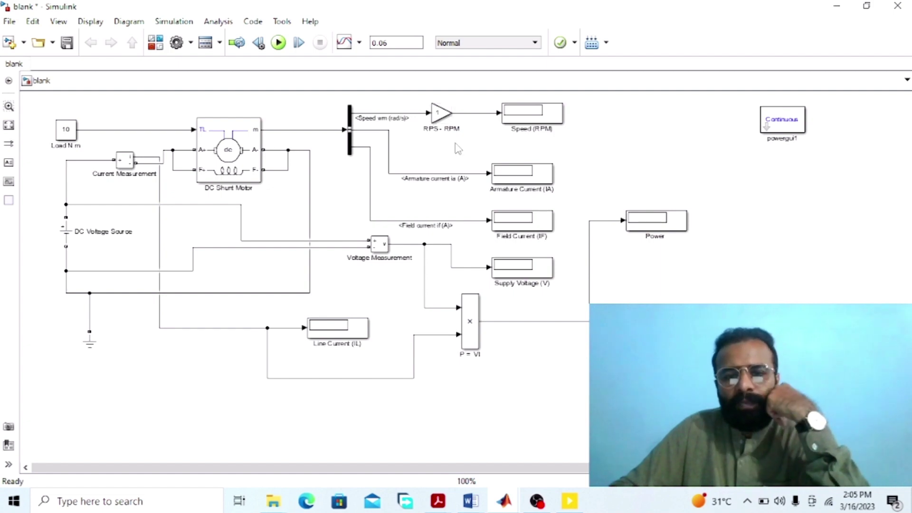
double_click(440, 114)
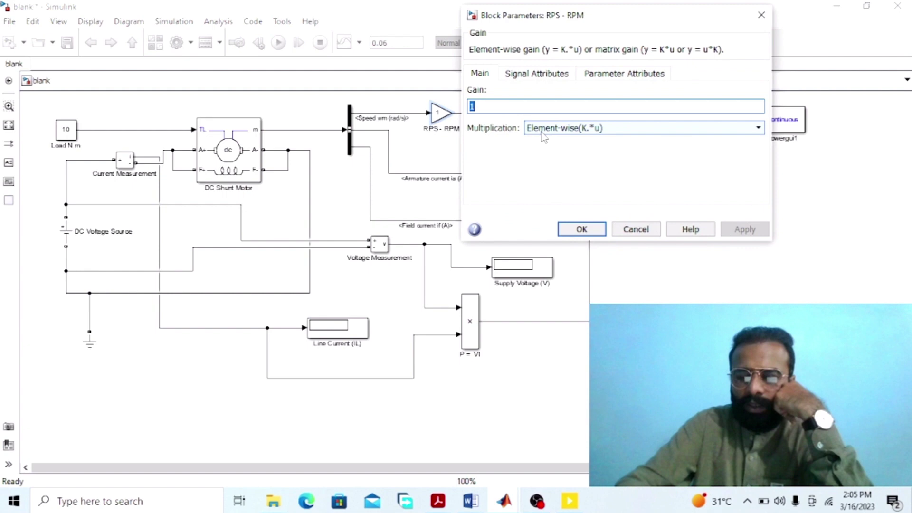
type("9.55")
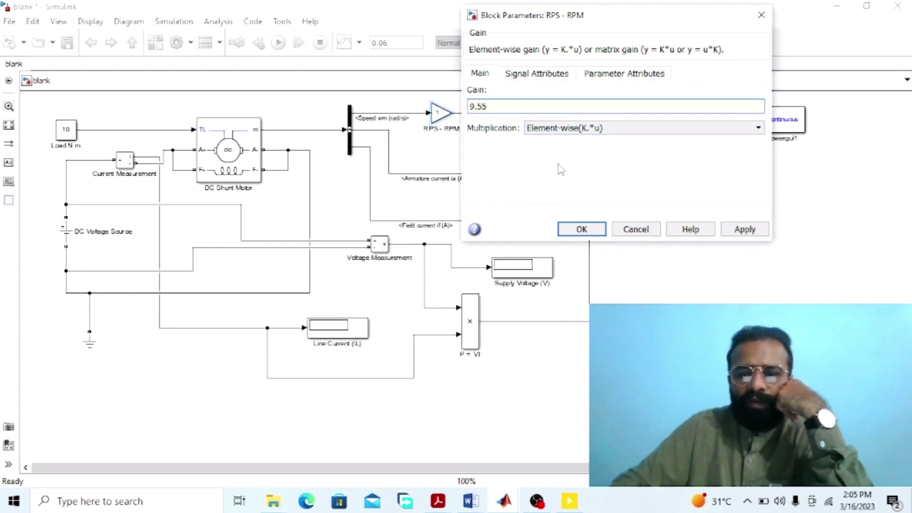
left_click(743, 230)
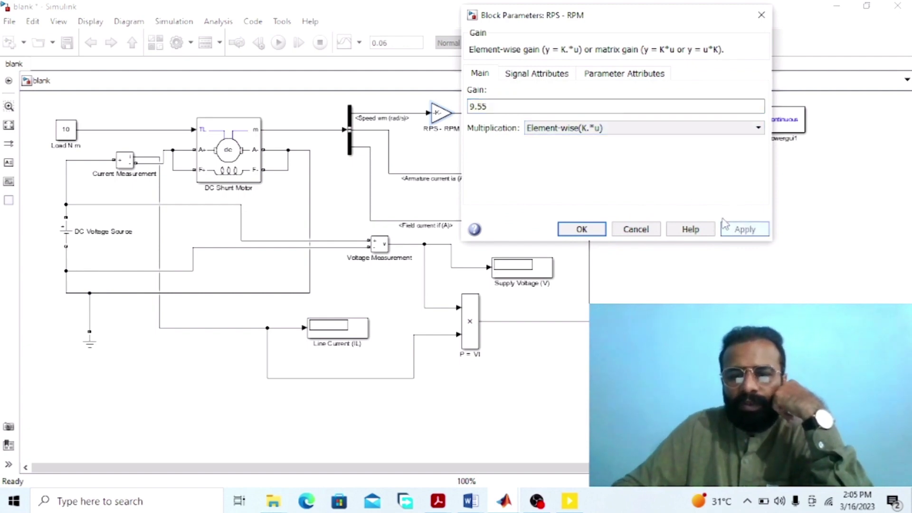
left_click(582, 233)
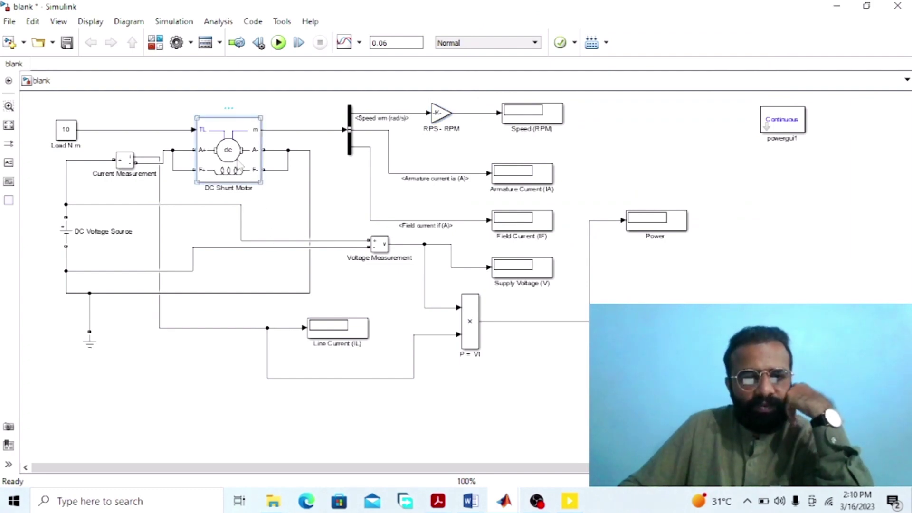
- Review DC Shunt Motor inertia 0.05, friction 0.01, initial speed 1, field current 1, then close
double_click(237, 162)
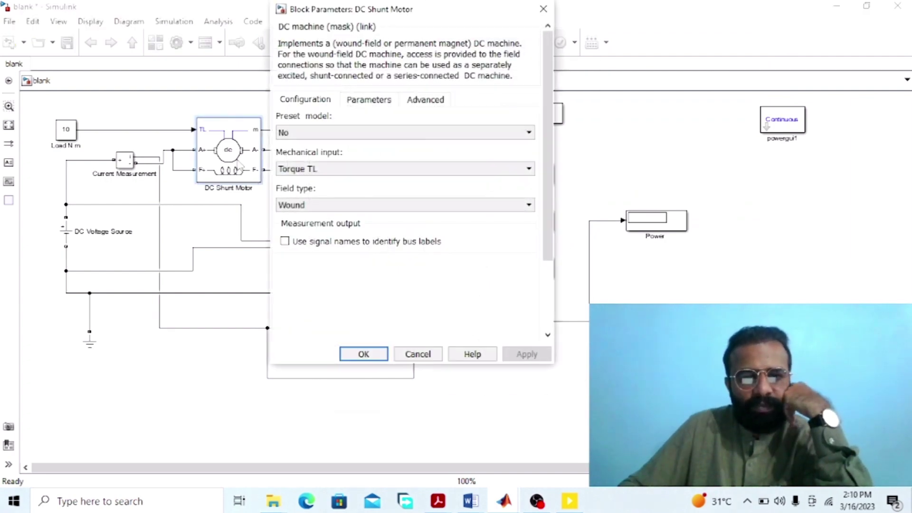
left_click(384, 98)
left_click(397, 132)
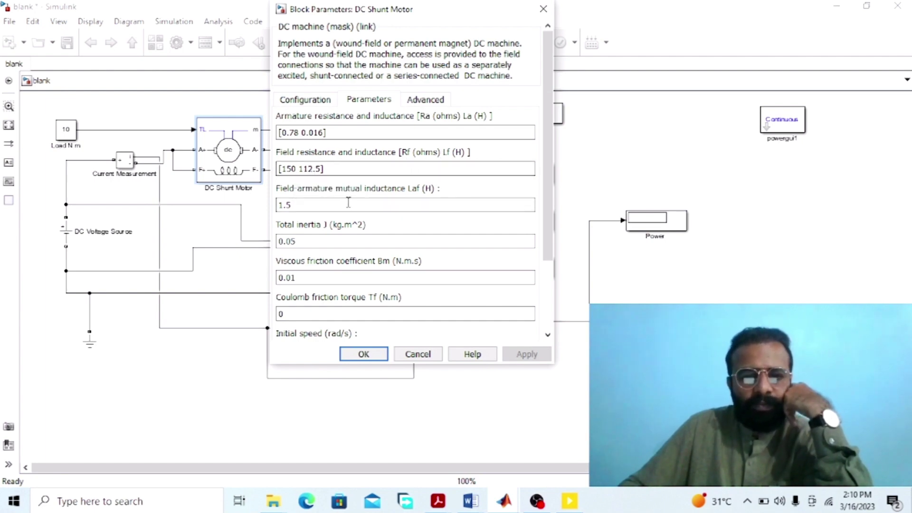
scroll(280, 112, "down", 3)
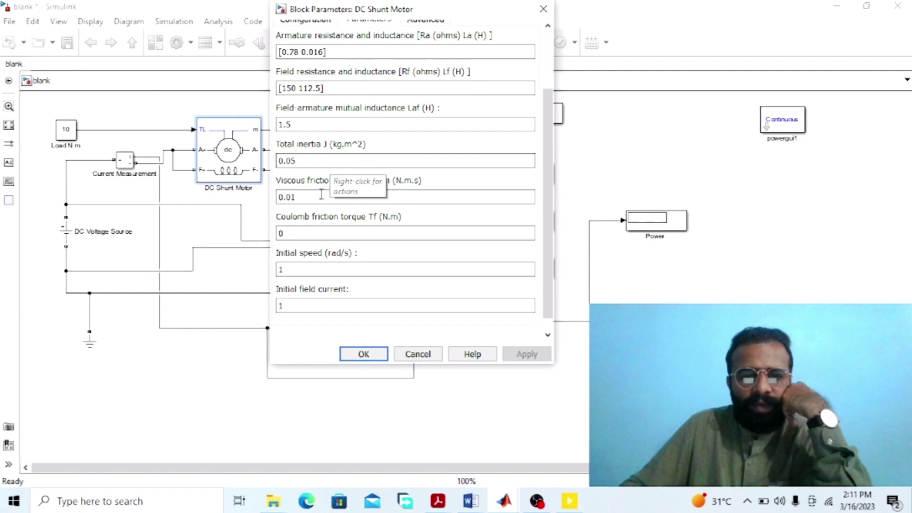
left_click(301, 200)
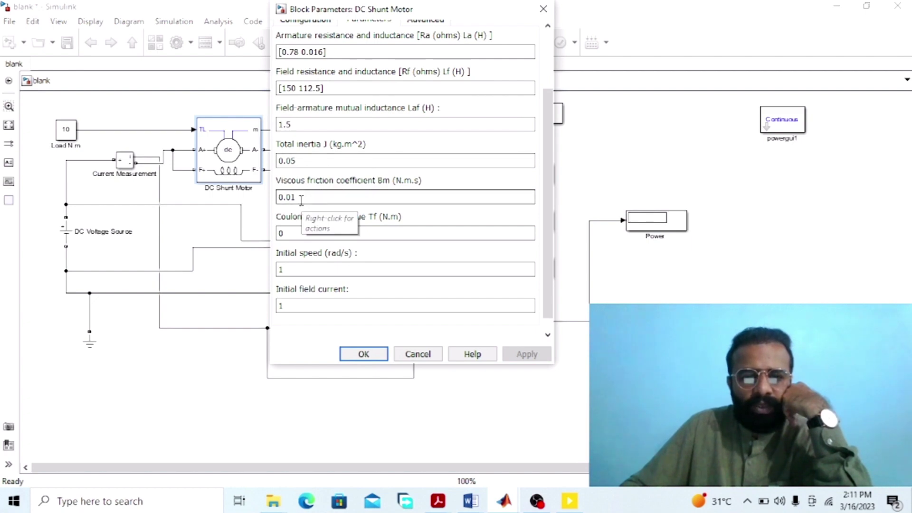
left_click(312, 235)
left_click(326, 271)
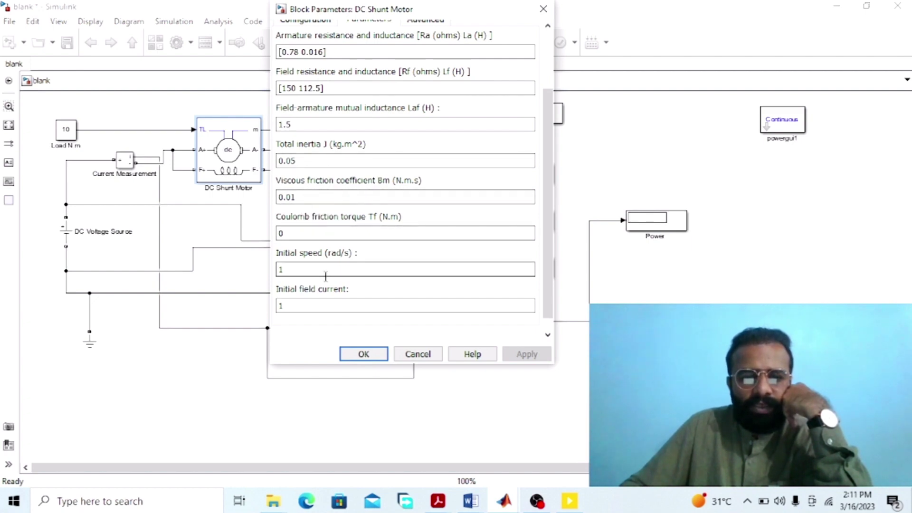
left_click(319, 308)
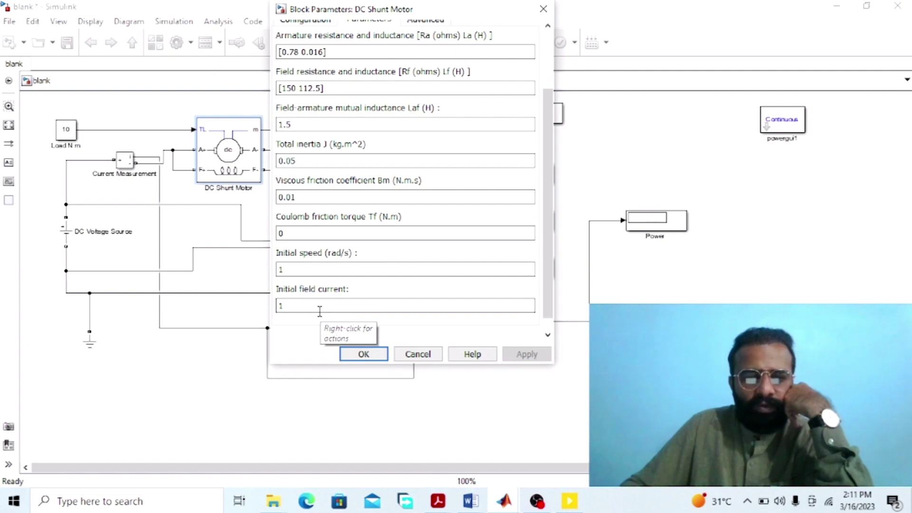
left_click(354, 352)
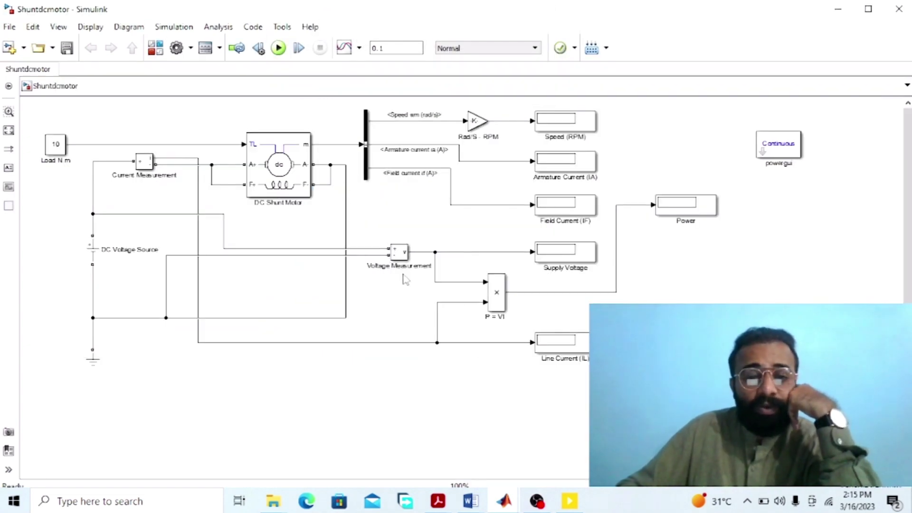
- Point out the voltage, speed, current and line-current displays, then run the shunt motor simulation
left_click(402, 266)
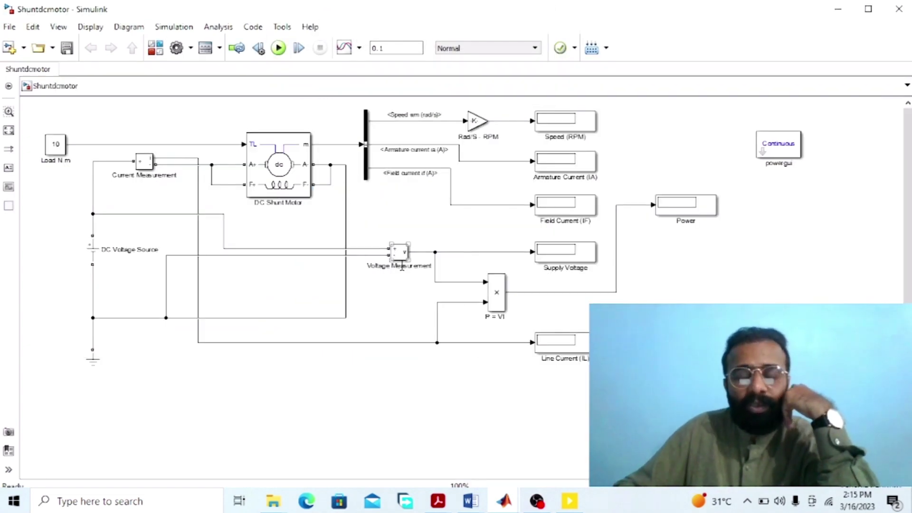
left_click(587, 137)
left_click(579, 178)
left_click(576, 221)
left_click(577, 267)
left_click(584, 349)
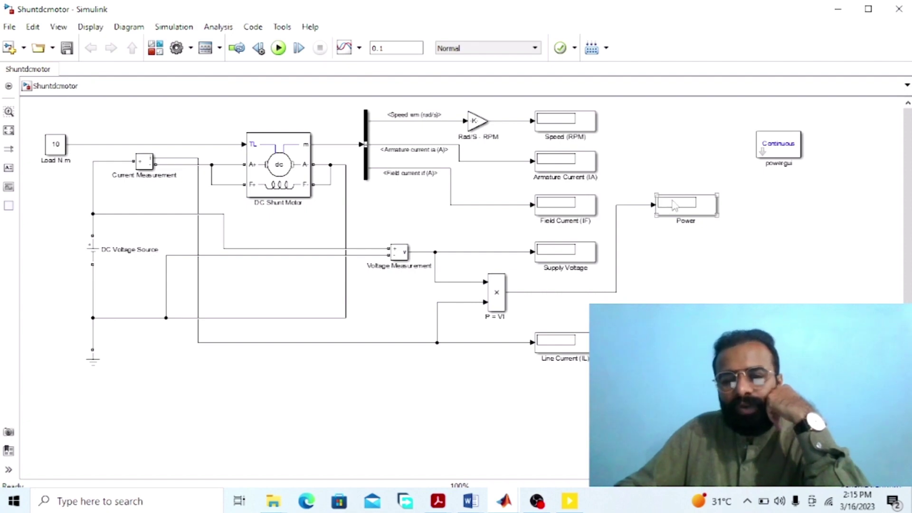
left_click(253, 232)
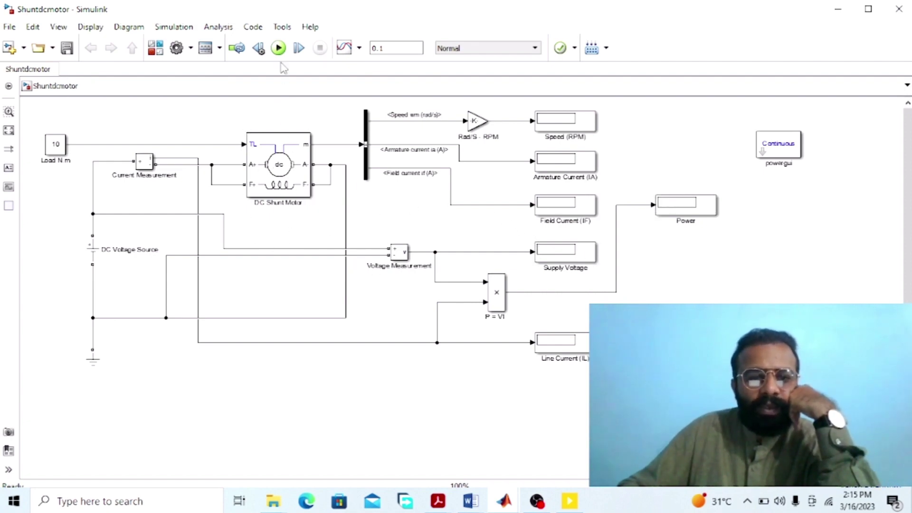
left_click(279, 49)
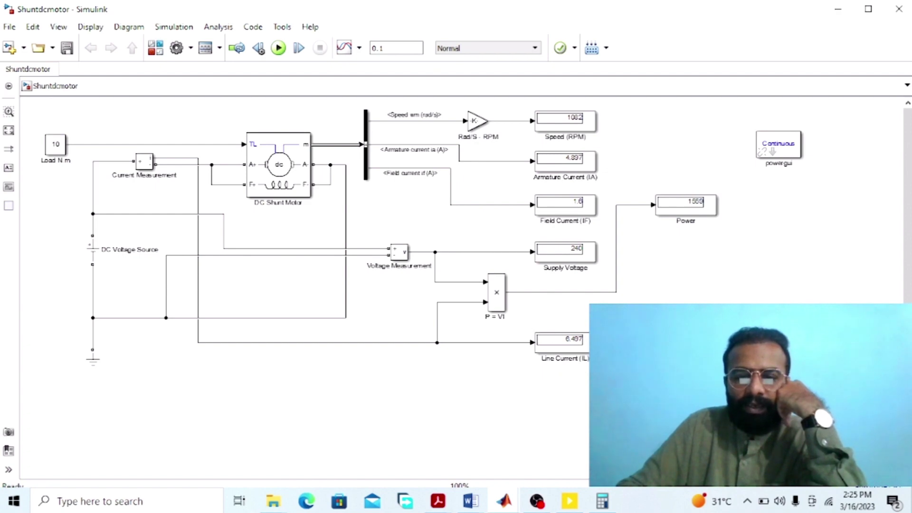
- Compute 4.897 + 1.6 in Calculator to confirm the 6.497 A line current
left_click(602, 501)
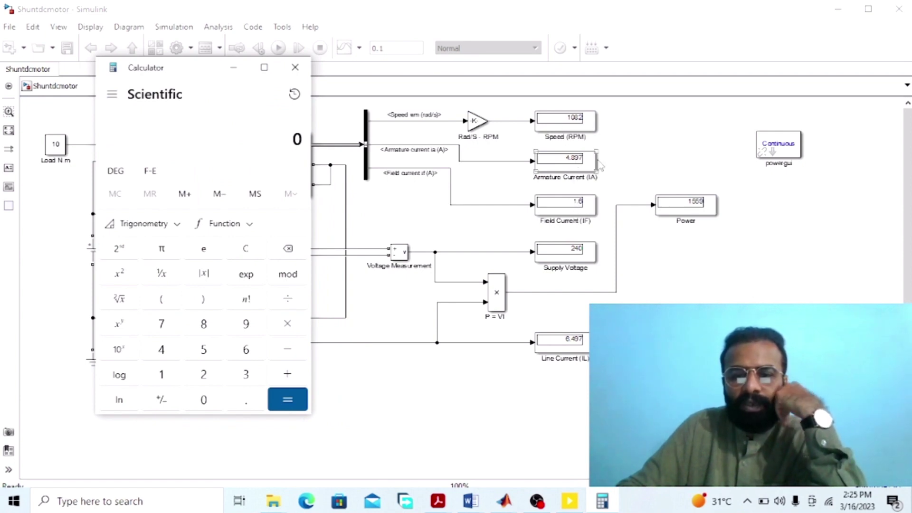
type("4")
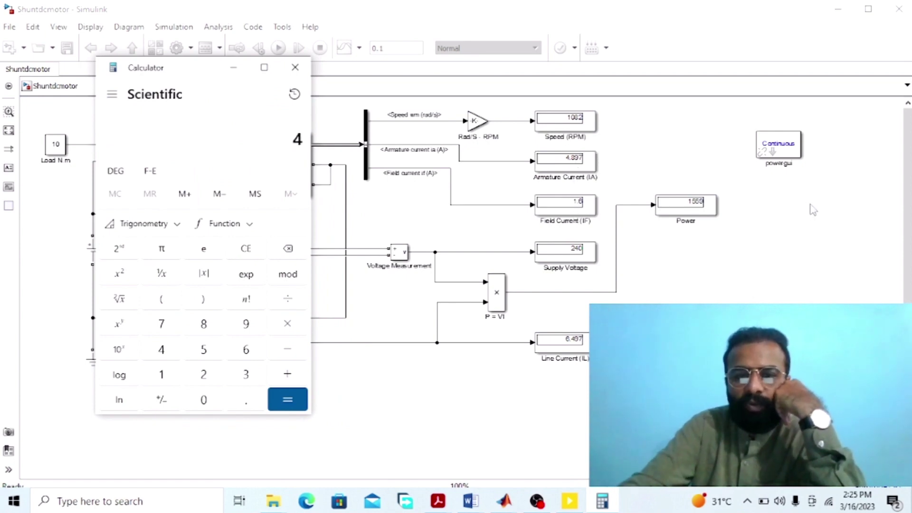
type(".897 ")
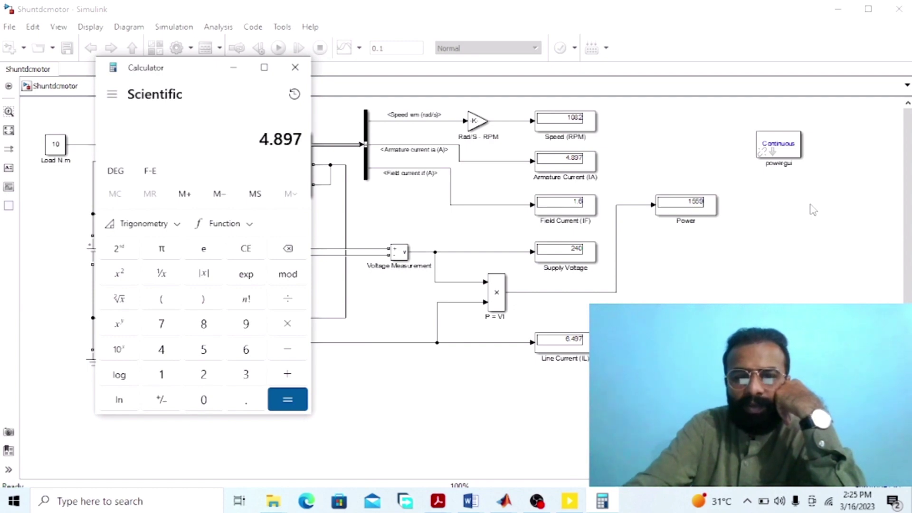
type("+ 1.6")
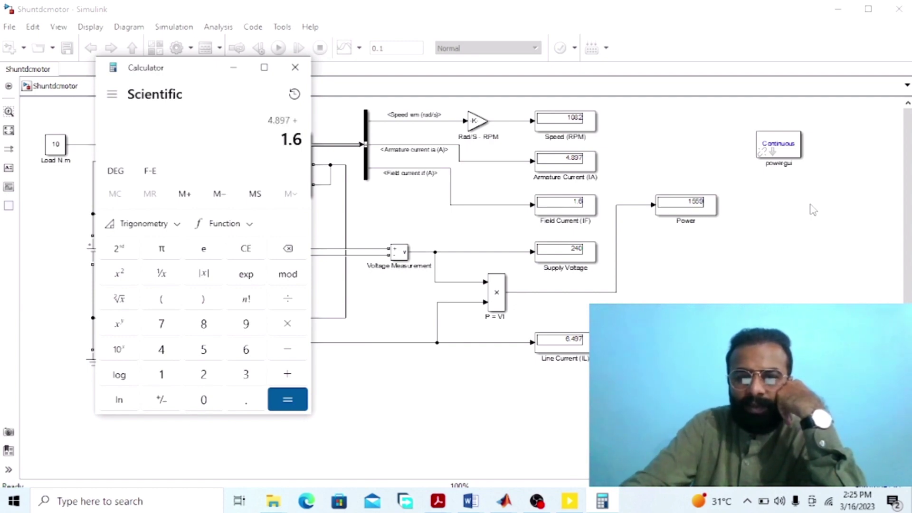
key("Return")
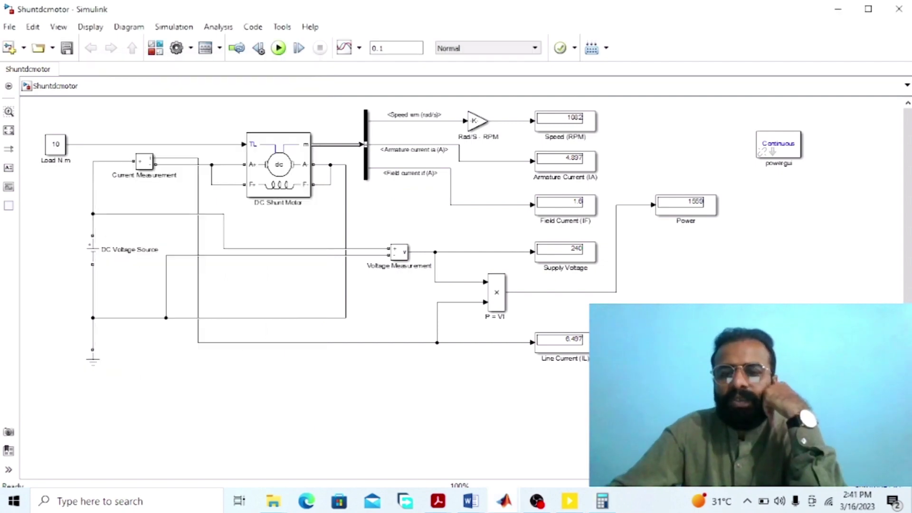
- Highlight the Power display block showing the 1559 W reading
left_click(659, 216)
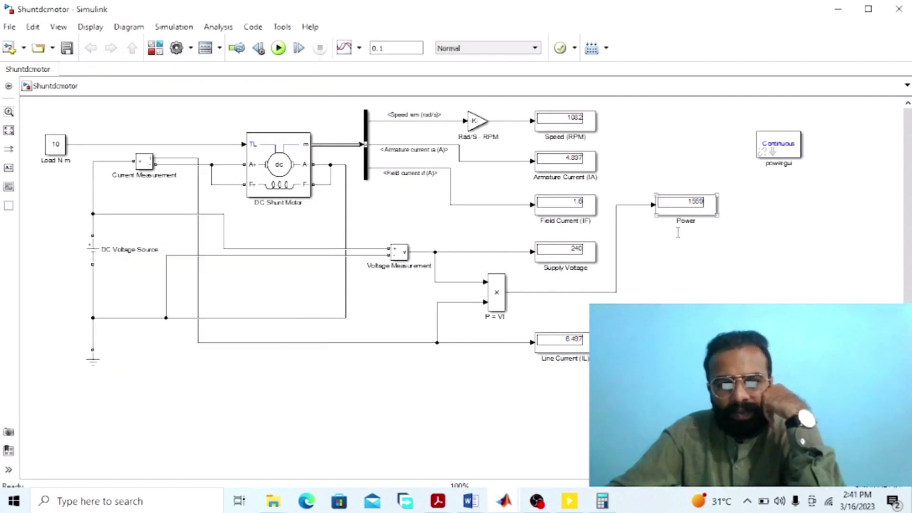
left_click(678, 232)
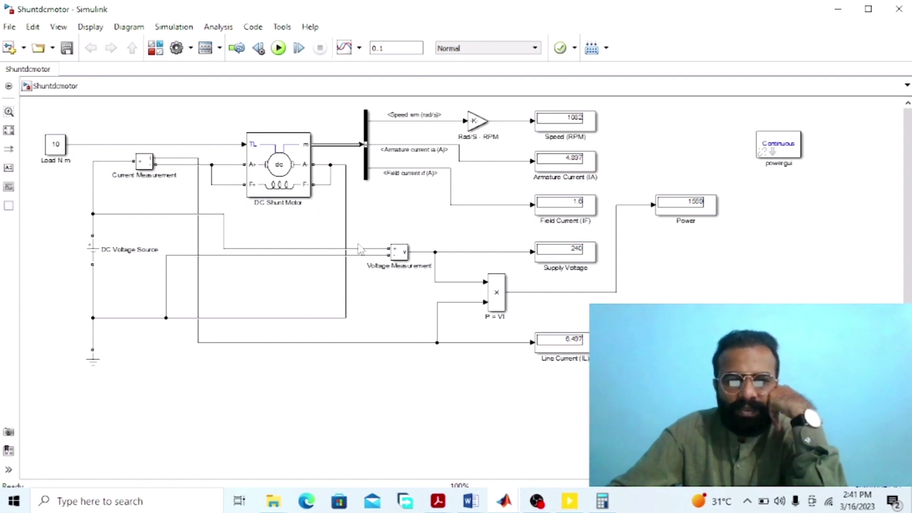
left_click(696, 214)
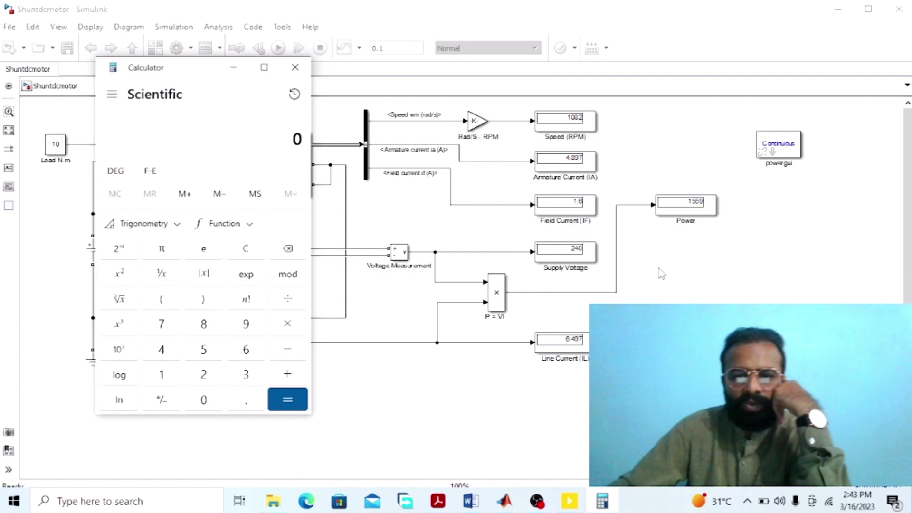
- Compute 240*6.497 in Calculator, giving 1,559.28 to match the Power reading
type("240*")
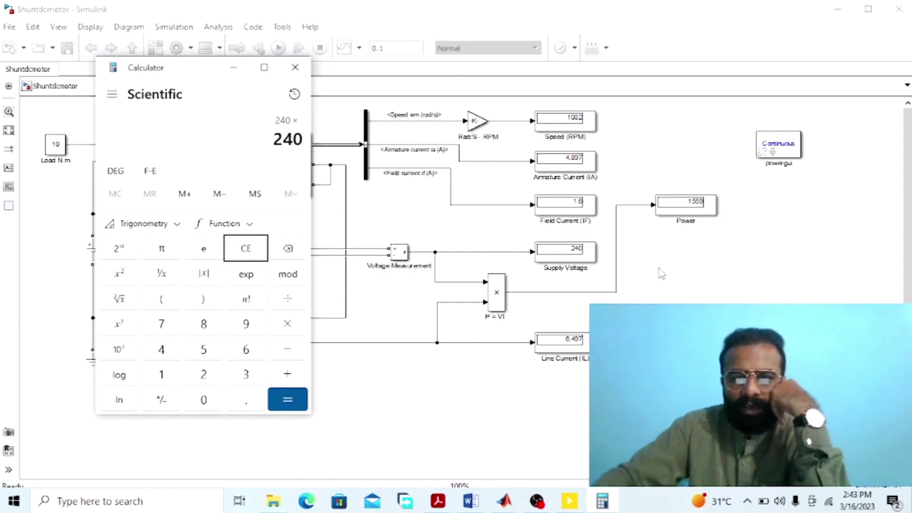
type("6.4")
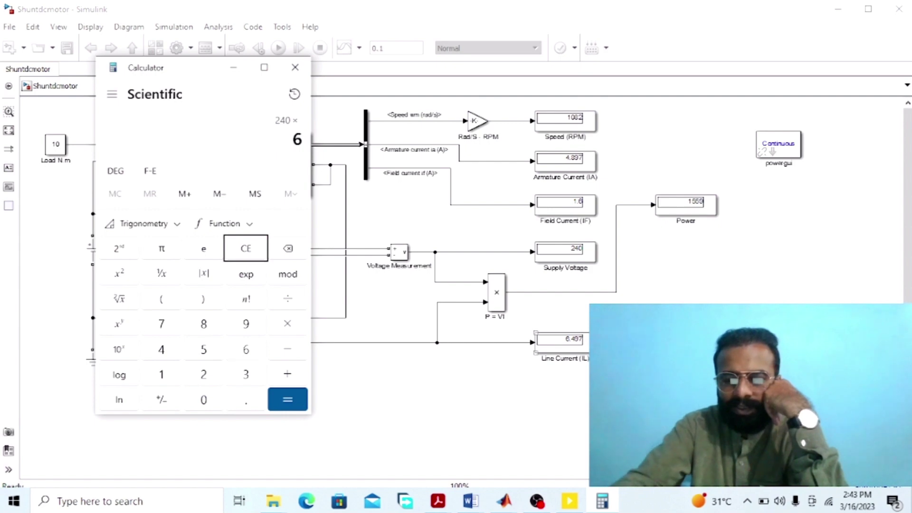
type("97")
key("Return")
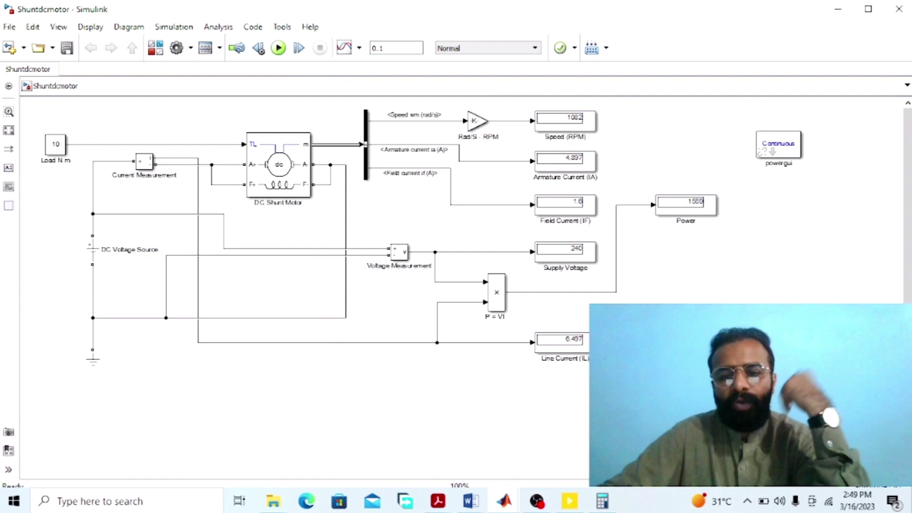
left_click(300, 204)
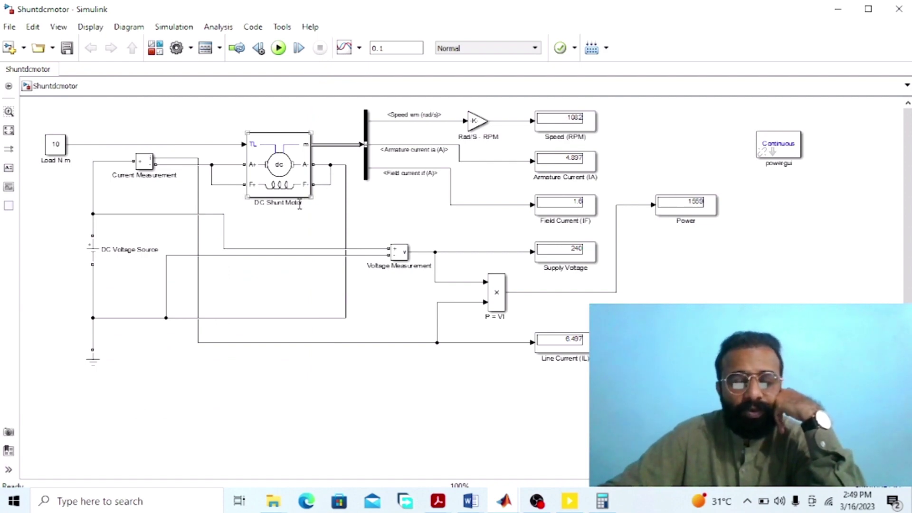
left_click(325, 238)
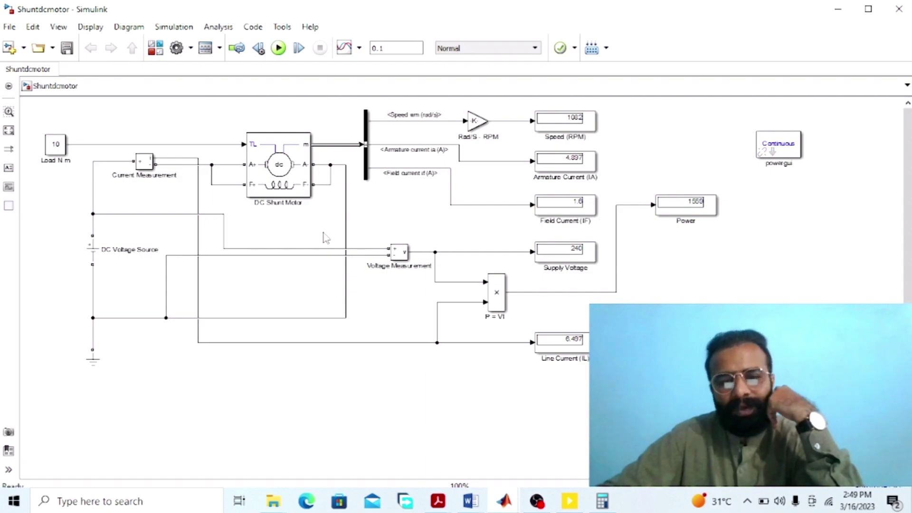